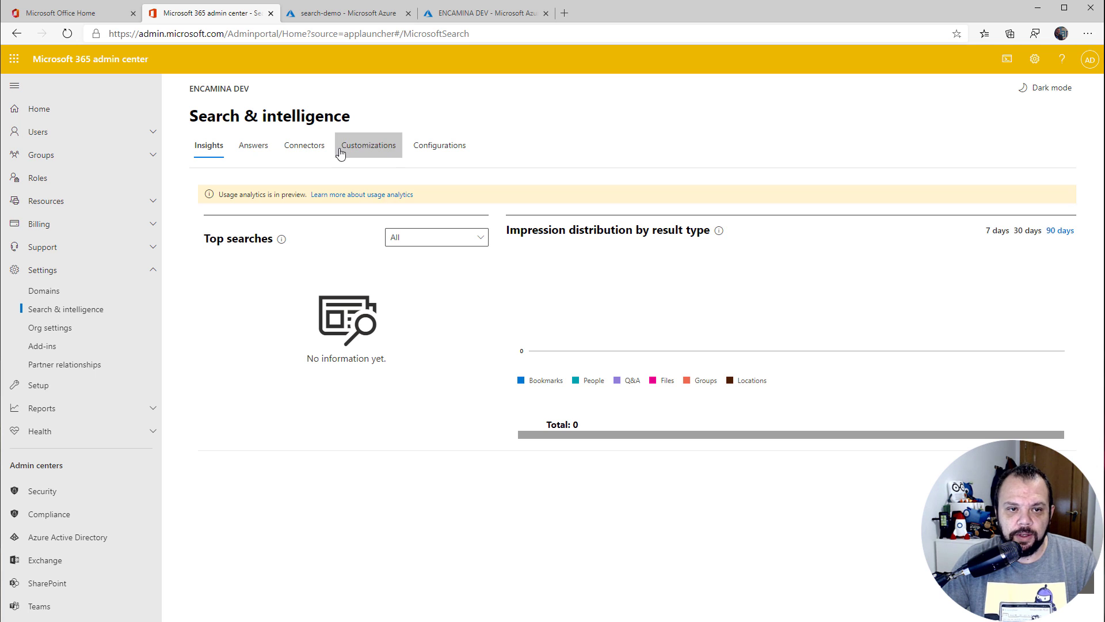
Start adding a new search connector with Enterprise websites as its data source.
click(308, 148)
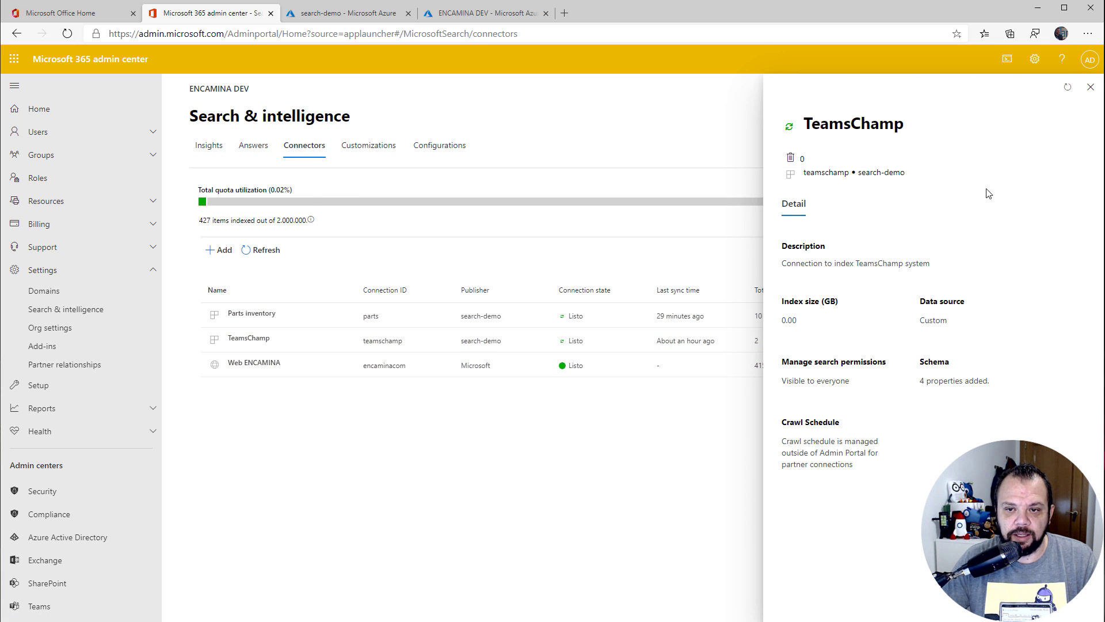
click(1089, 95)
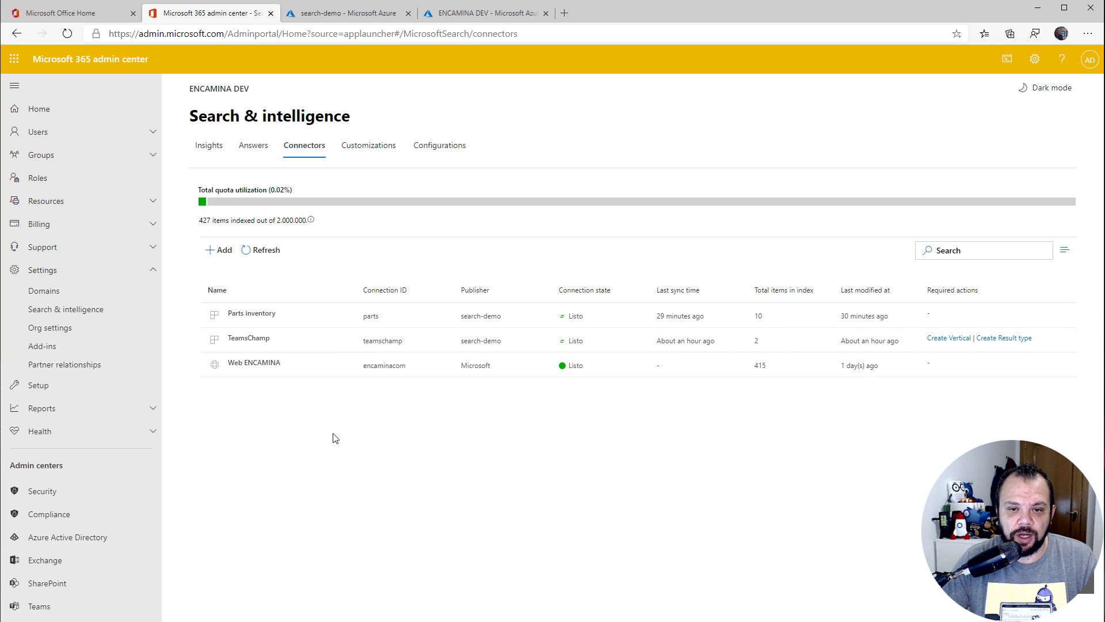
click(219, 250)
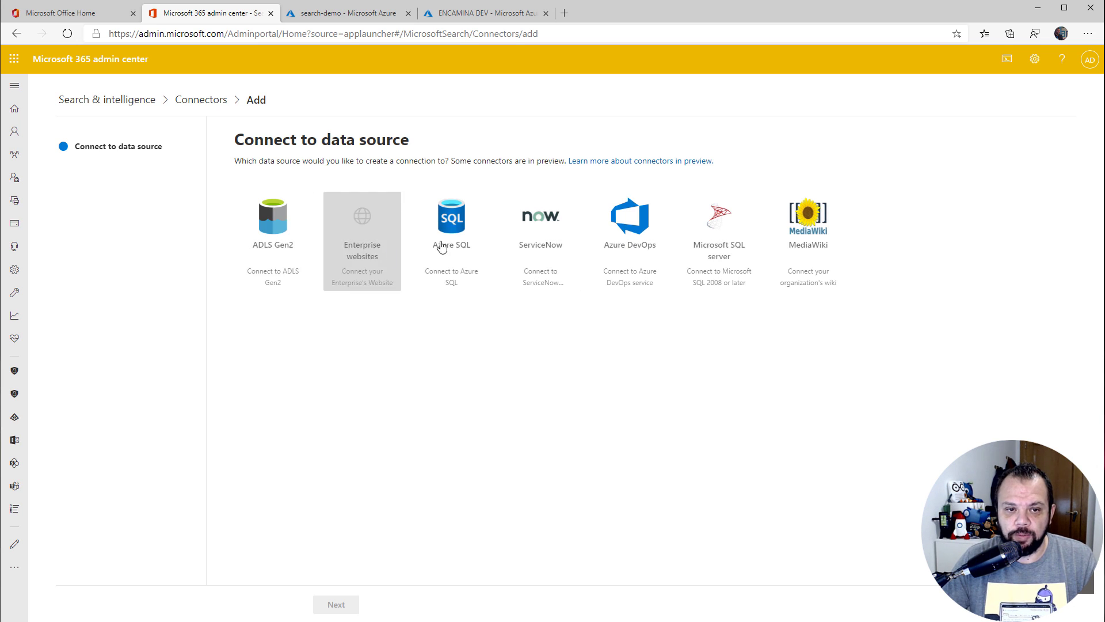
click(370, 224)
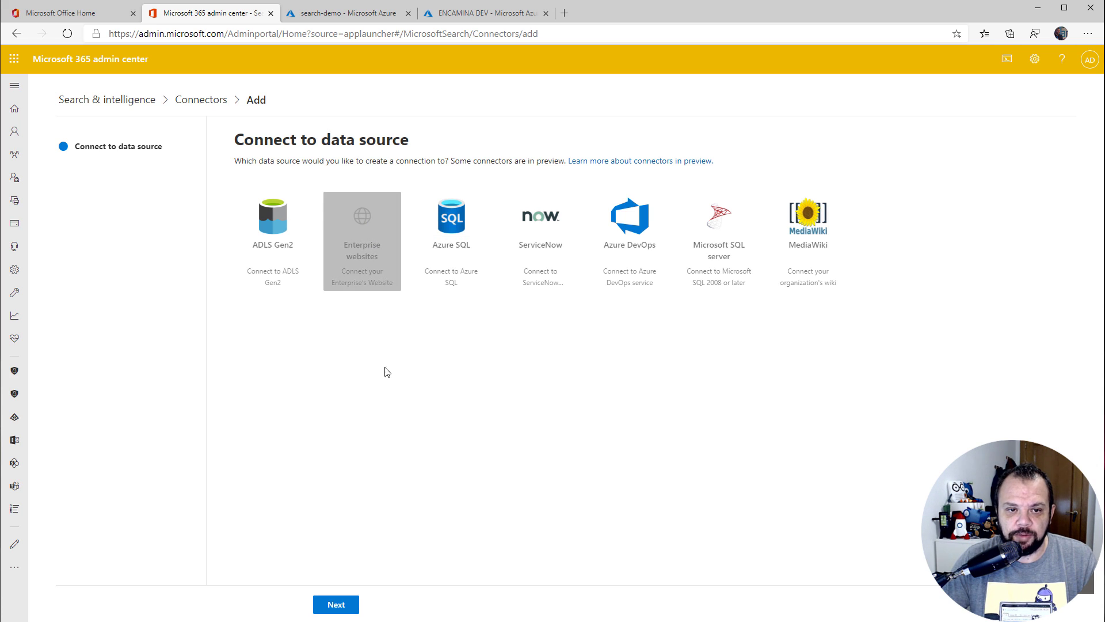
click(335, 605)
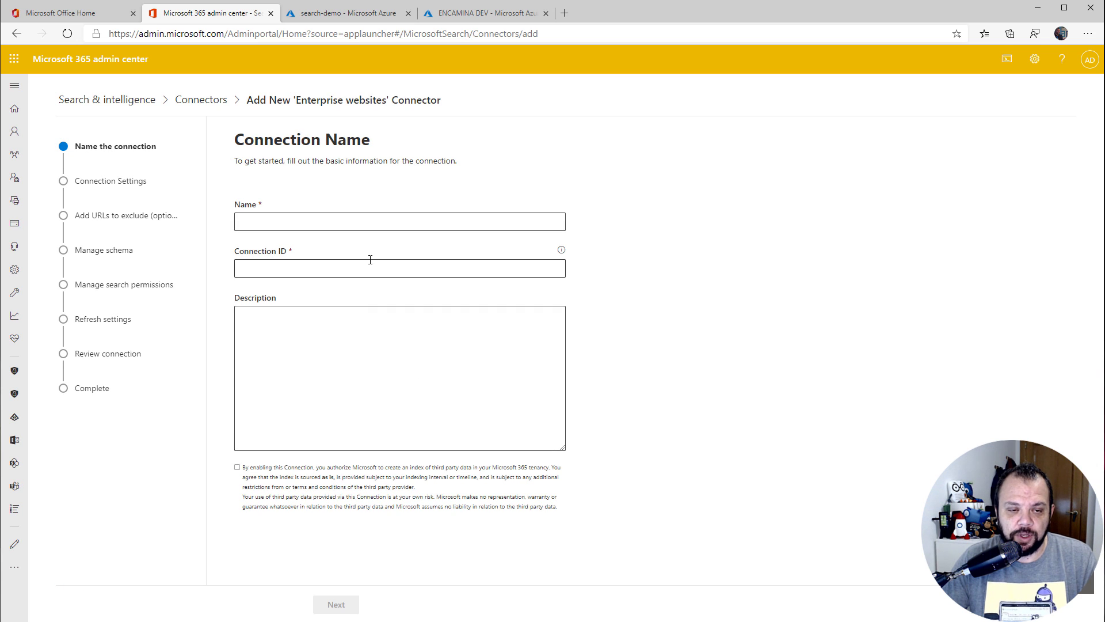
Name the connection "ENCAMINA web" with ID "encaminaweb" and description "Buscamos en la web de ENCAMINA", and accept the third-party data terms.
click(381, 222)
text(ENCAMINA web)
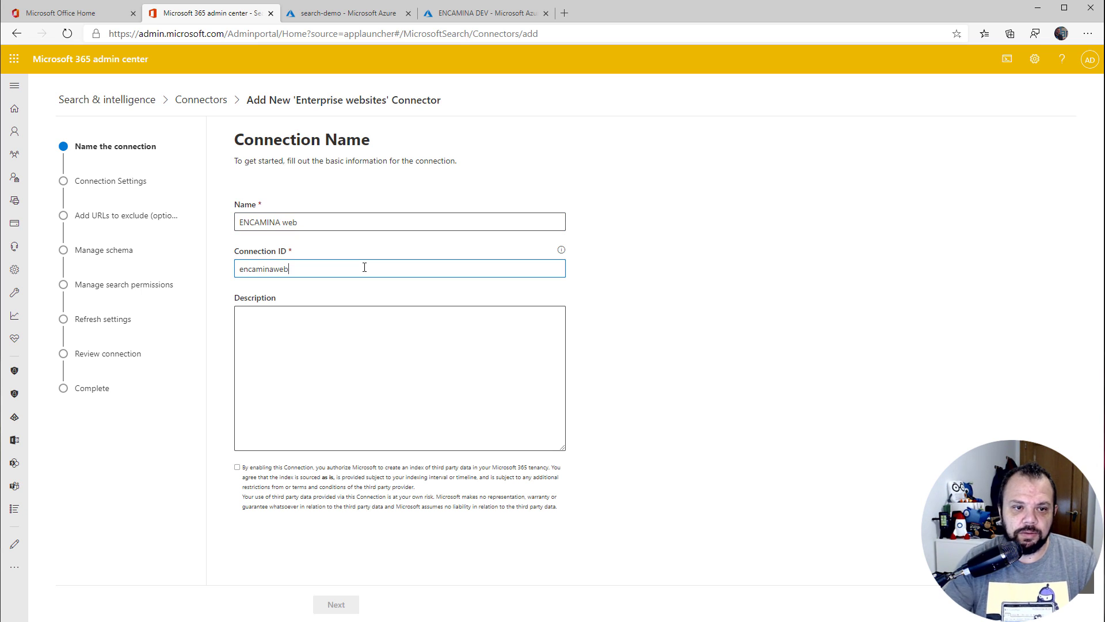
click(407, 328)
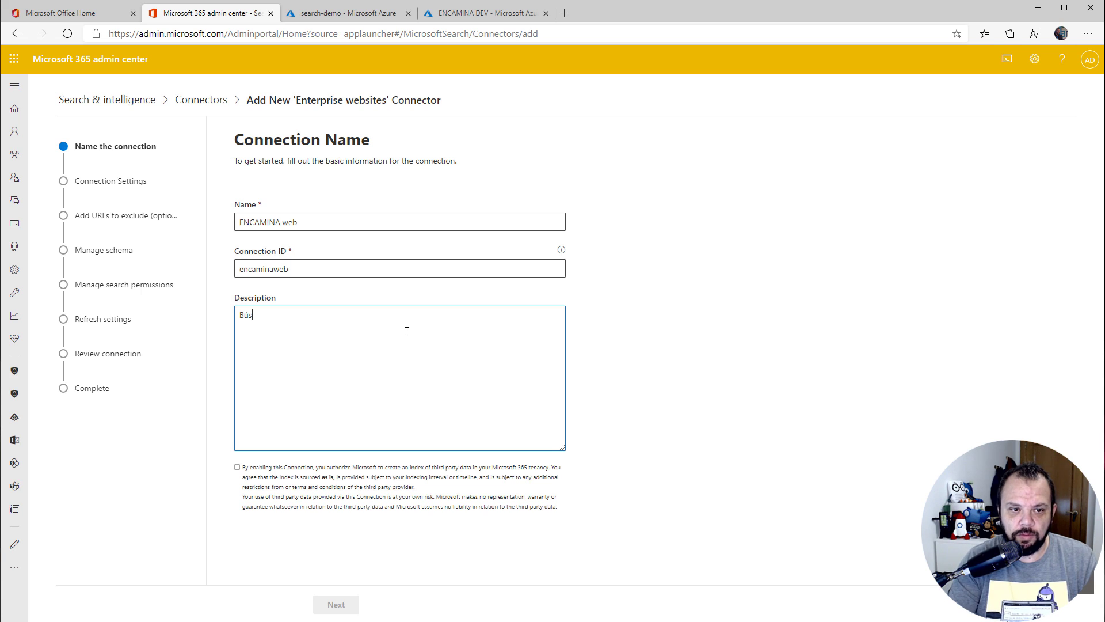
text(Buscamos en la web de ENCAMINA)
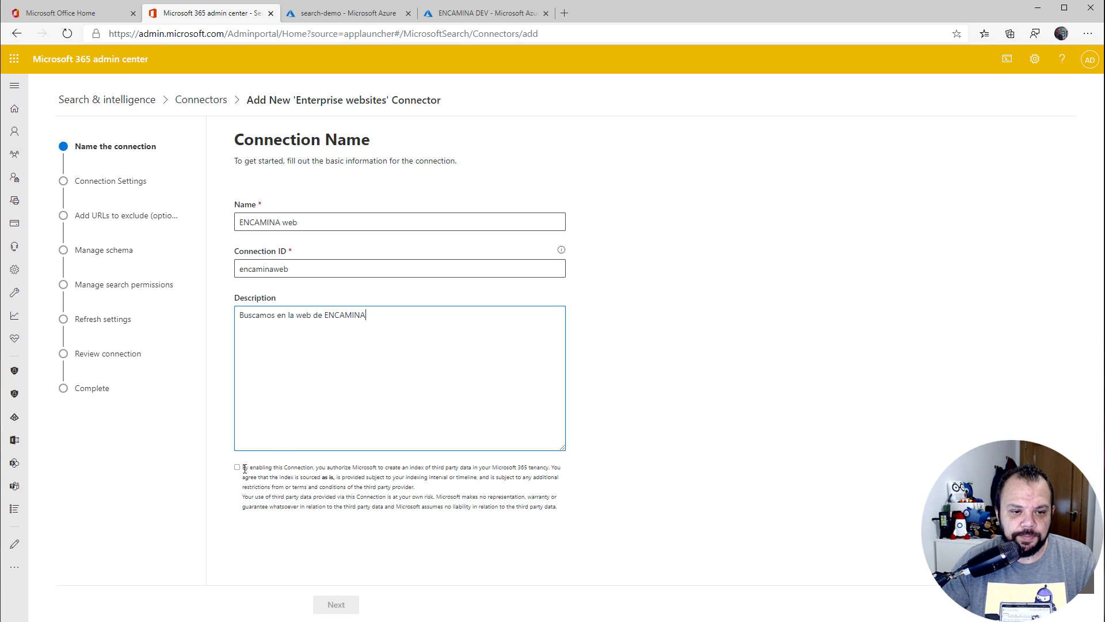
click(244, 468)
click(347, 599)
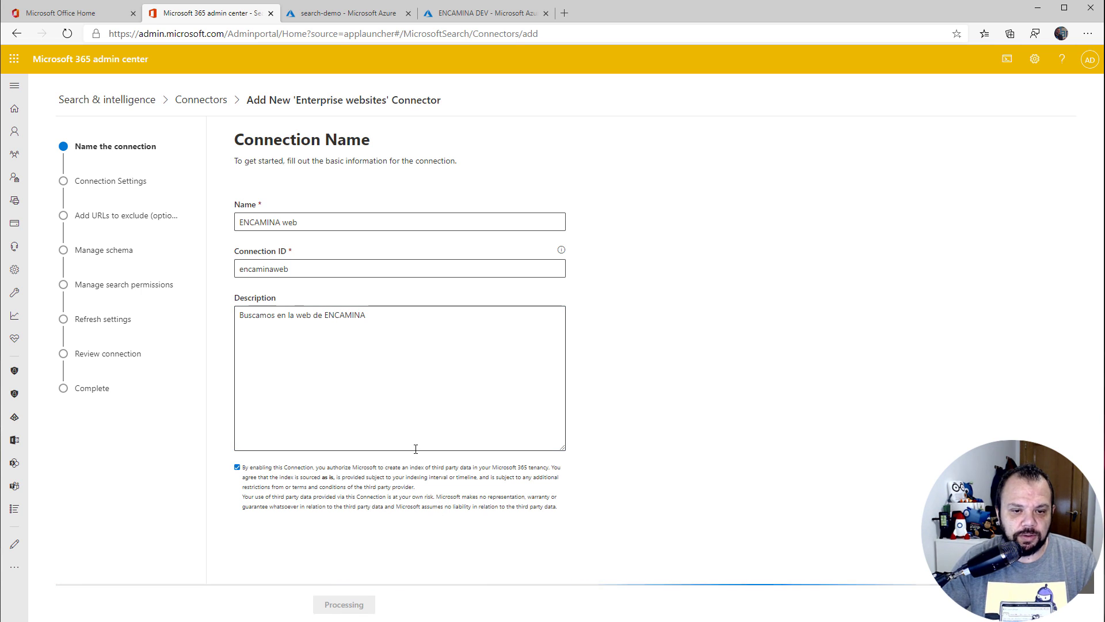
click(292, 225)
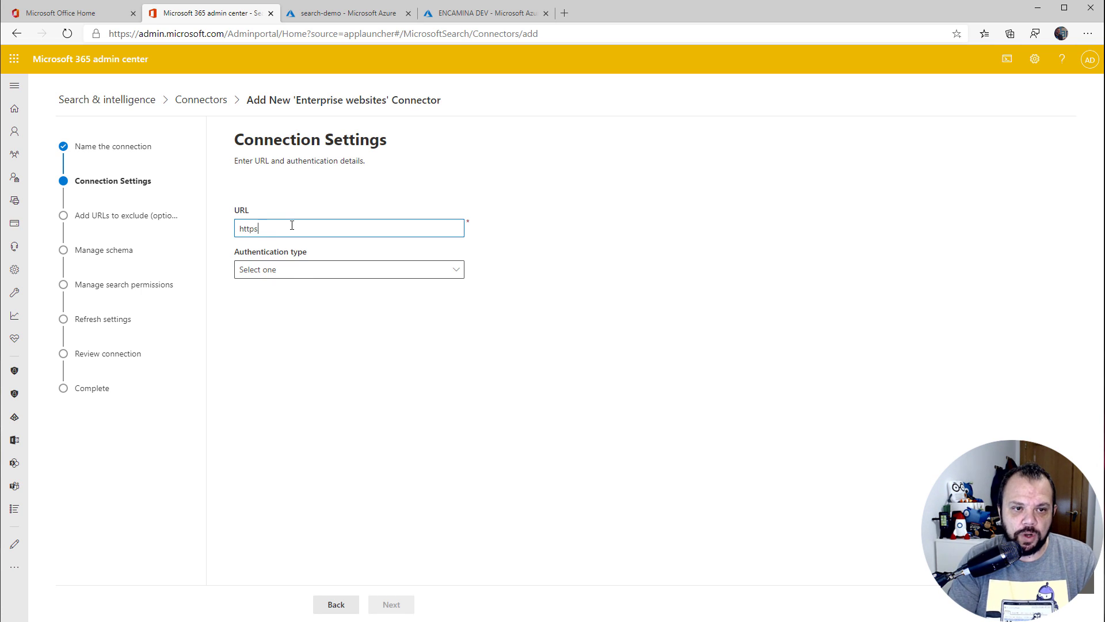
text(https://www.encamina.com)
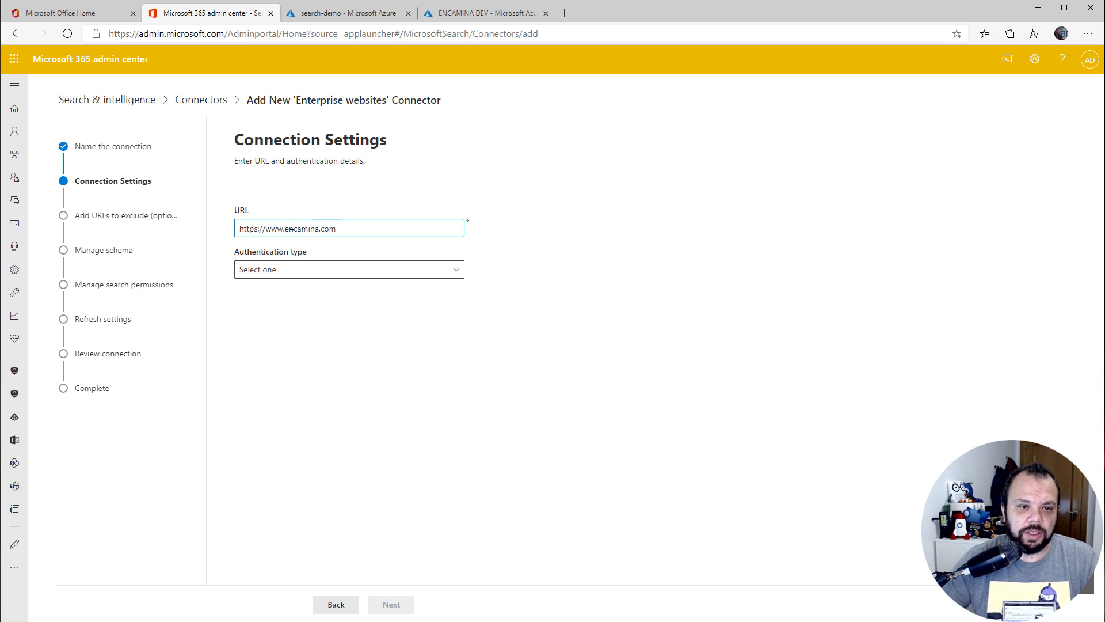
click(456, 271)
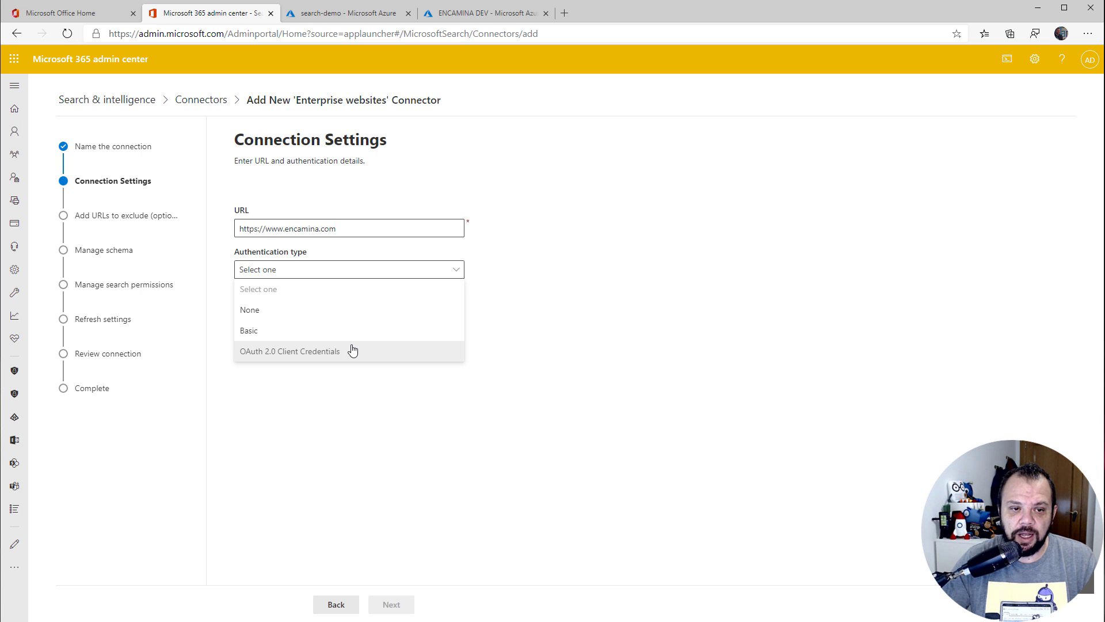
click(270, 310)
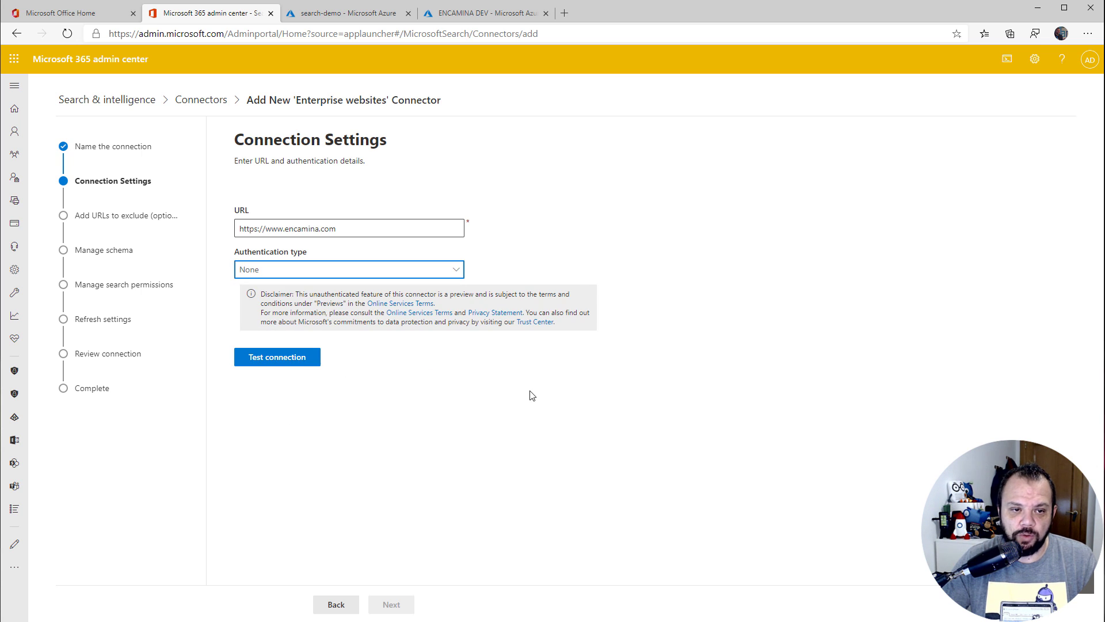
click(279, 361)
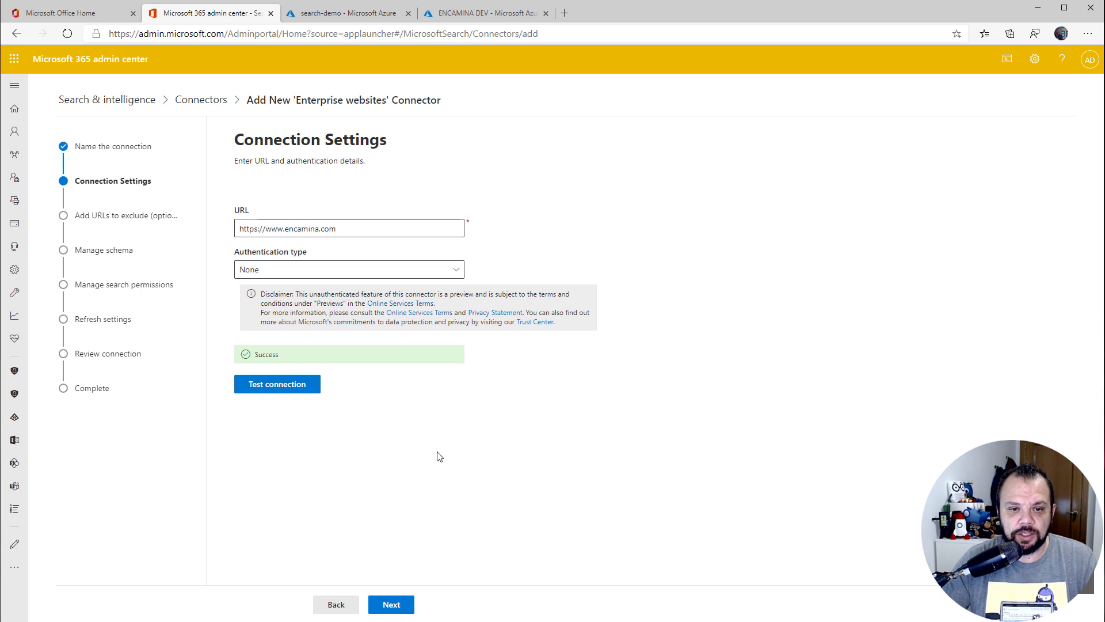
click(389, 606)
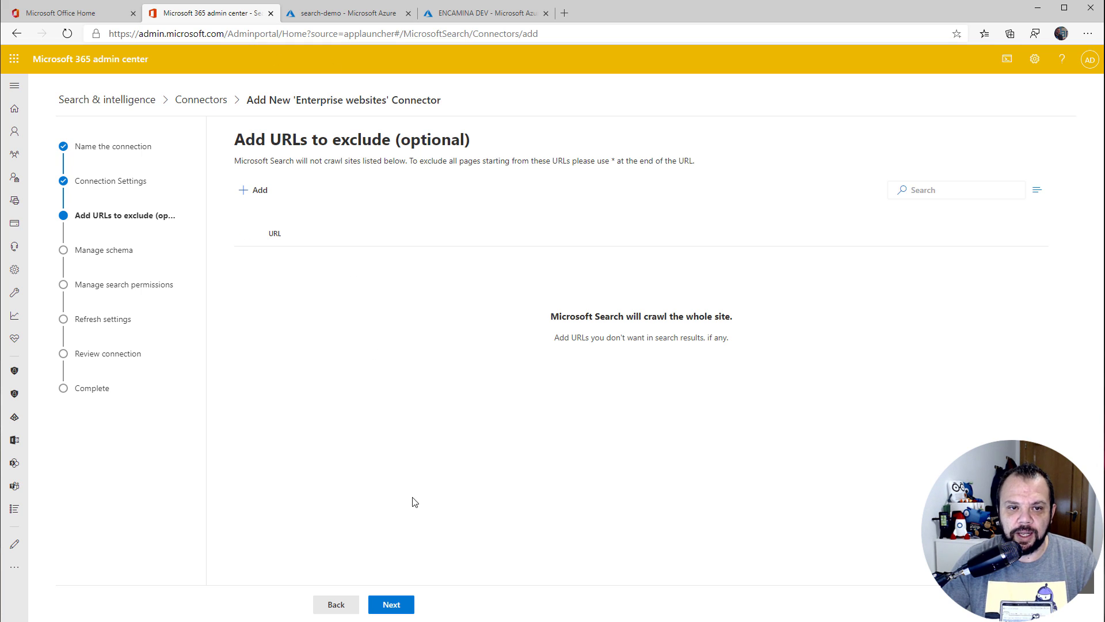
Accept the default schema without excluding any URLs, and make the search results available to Everyone.
click(389, 606)
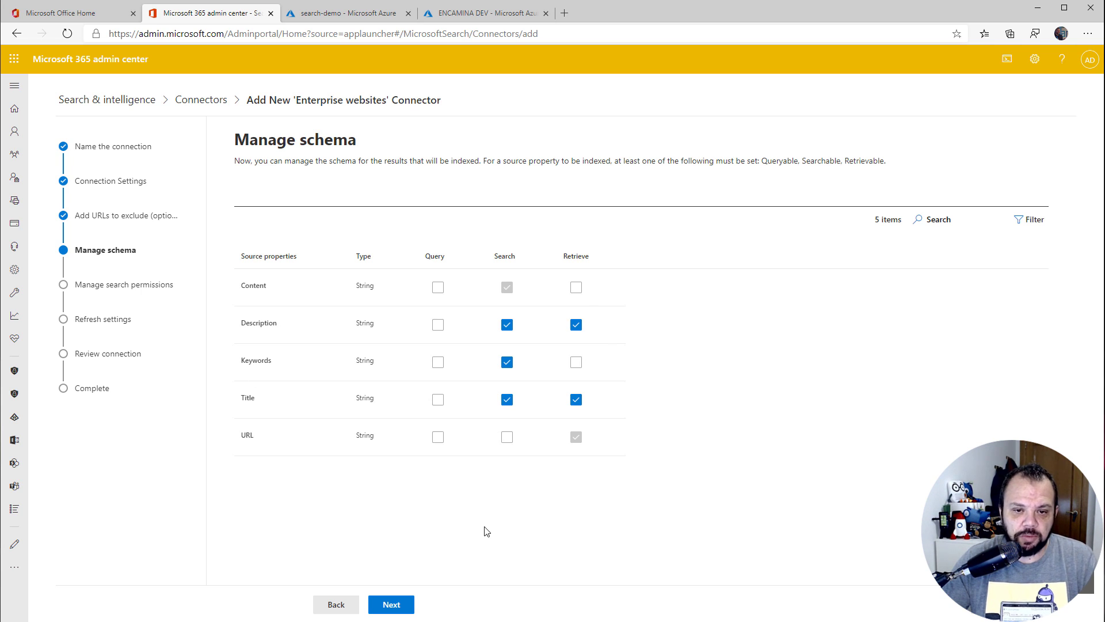
click(402, 603)
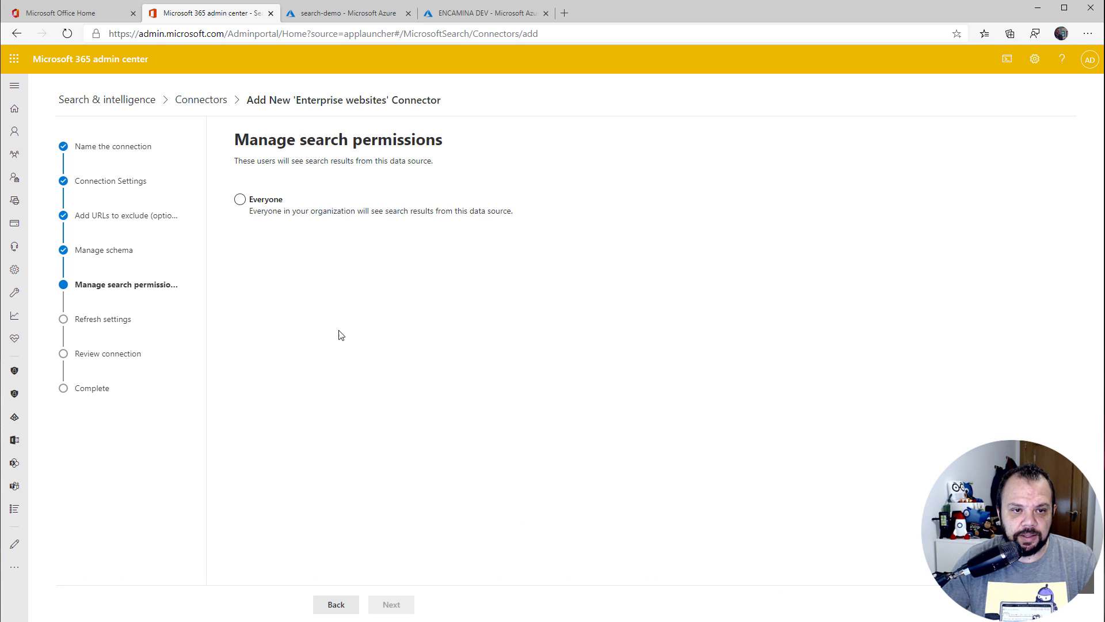
click(240, 199)
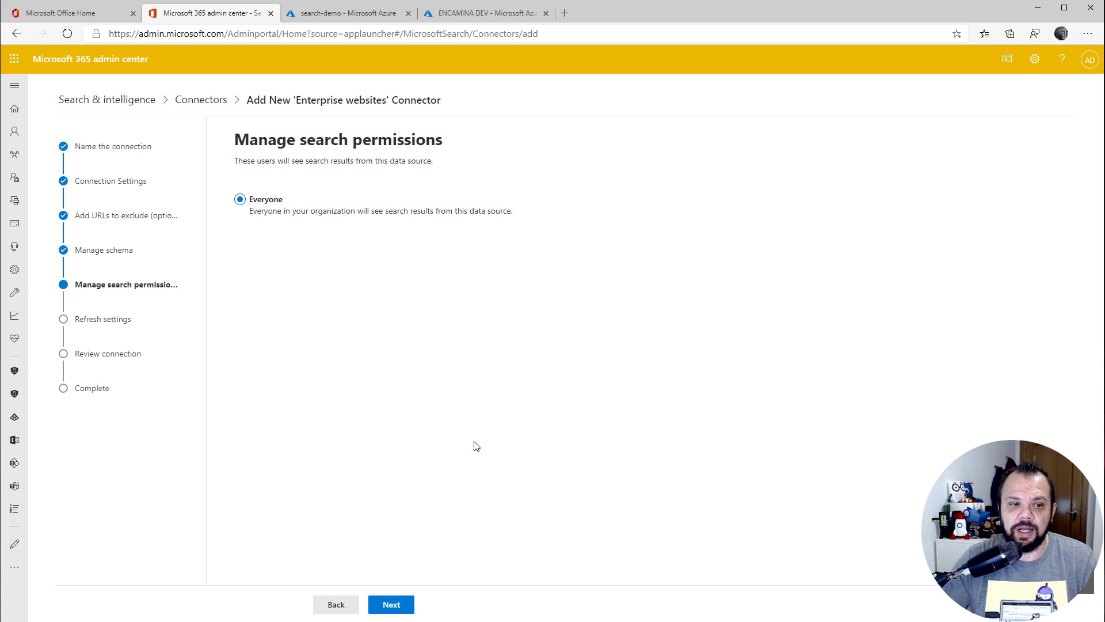
click(391, 605)
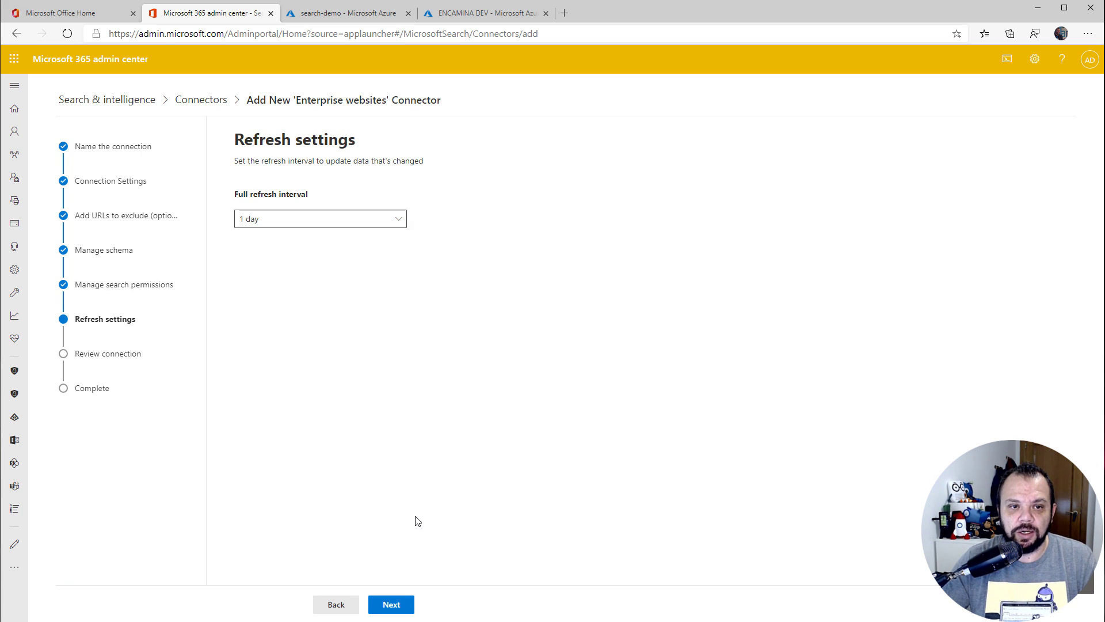
Set the full refresh interval to 1 week and finish adding the connection.
click(387, 224)
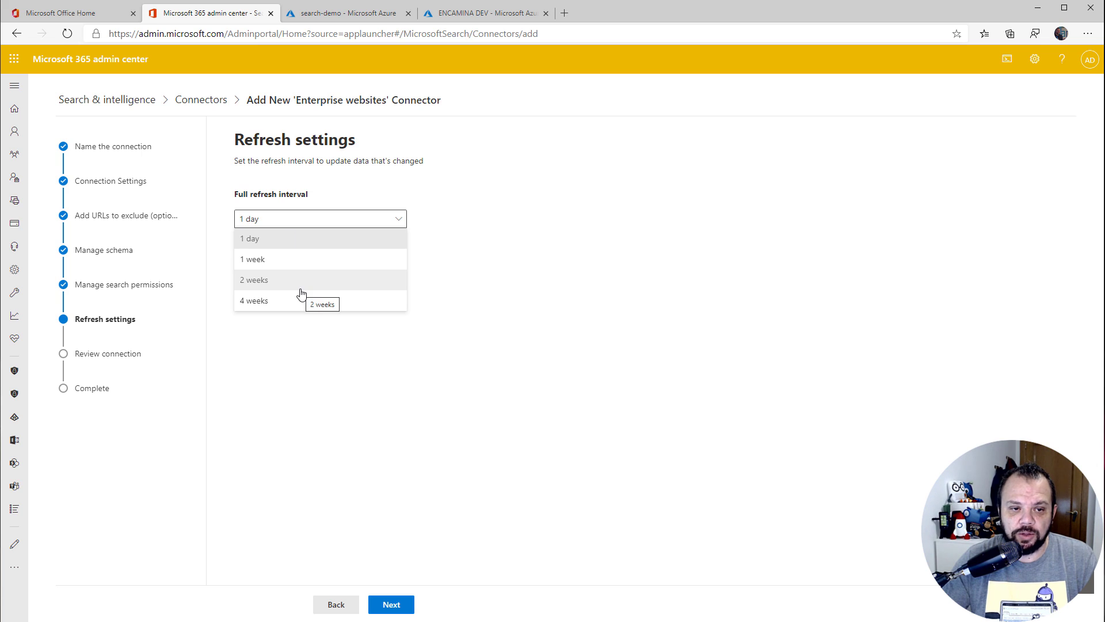
click(267, 264)
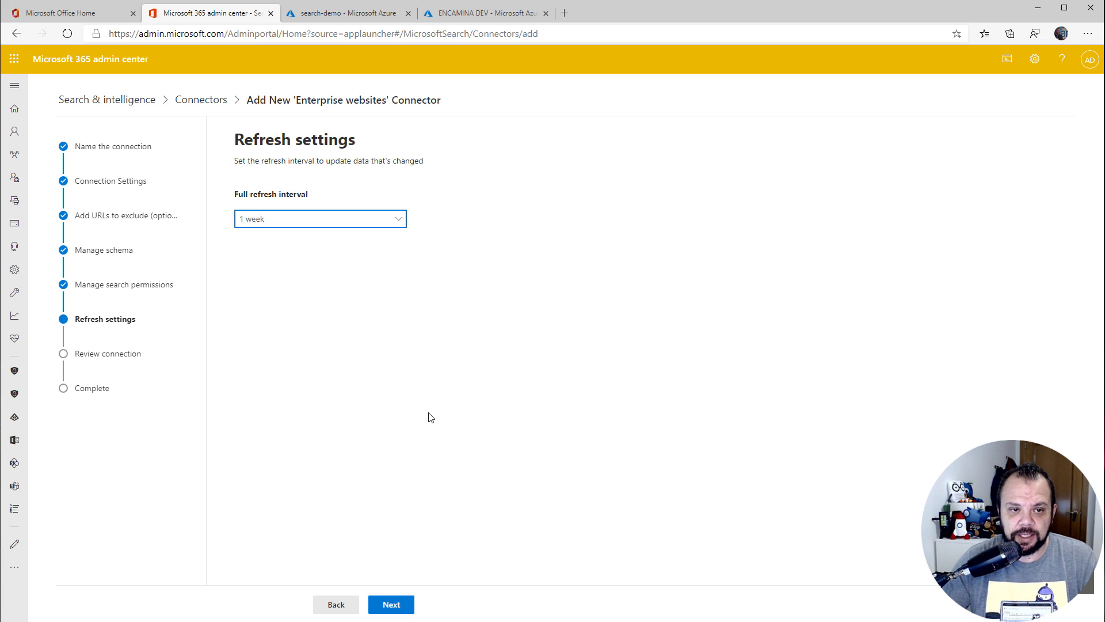
click(398, 606)
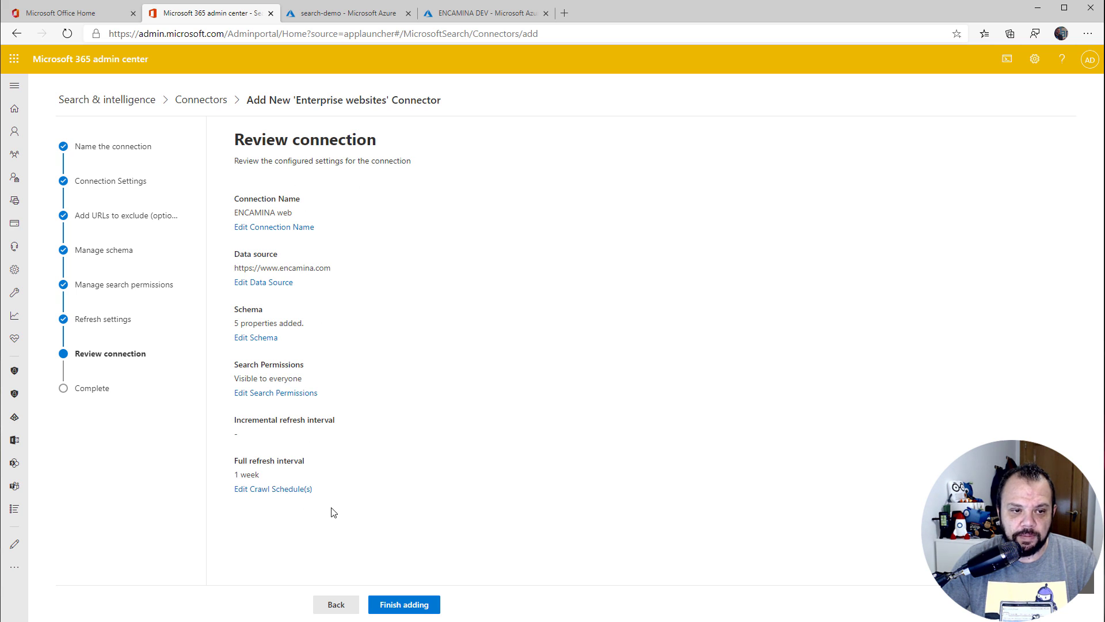
click(403, 604)
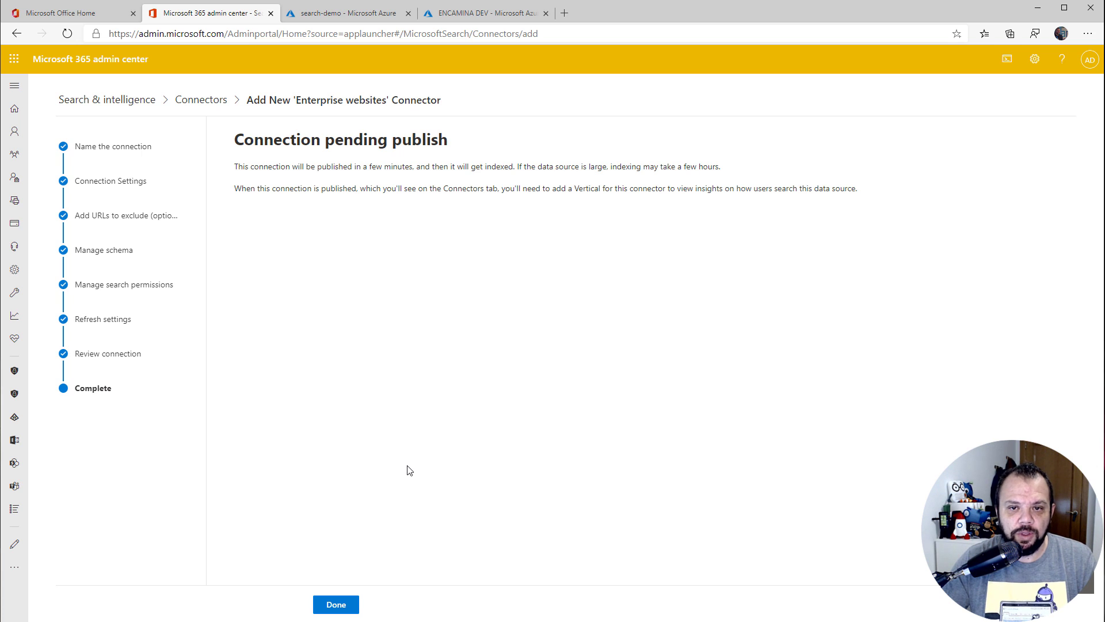
click(339, 605)
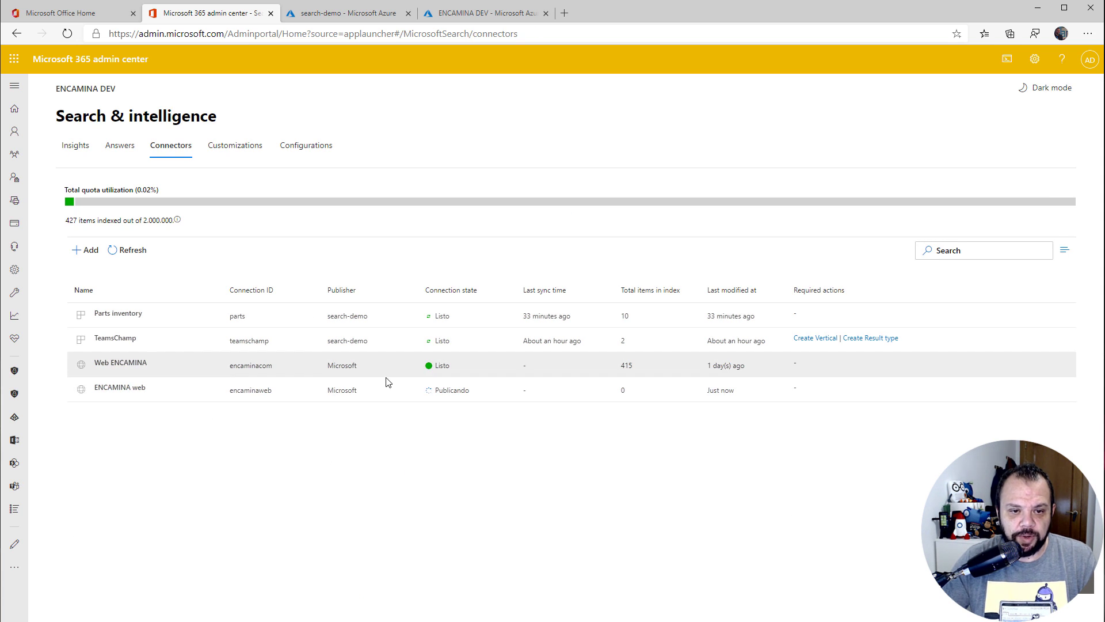
Check the new ENCAMINA web connection's details and the existing Web ENCAMINA connection's current and last crawl information.
drag(445, 393, 432, 394)
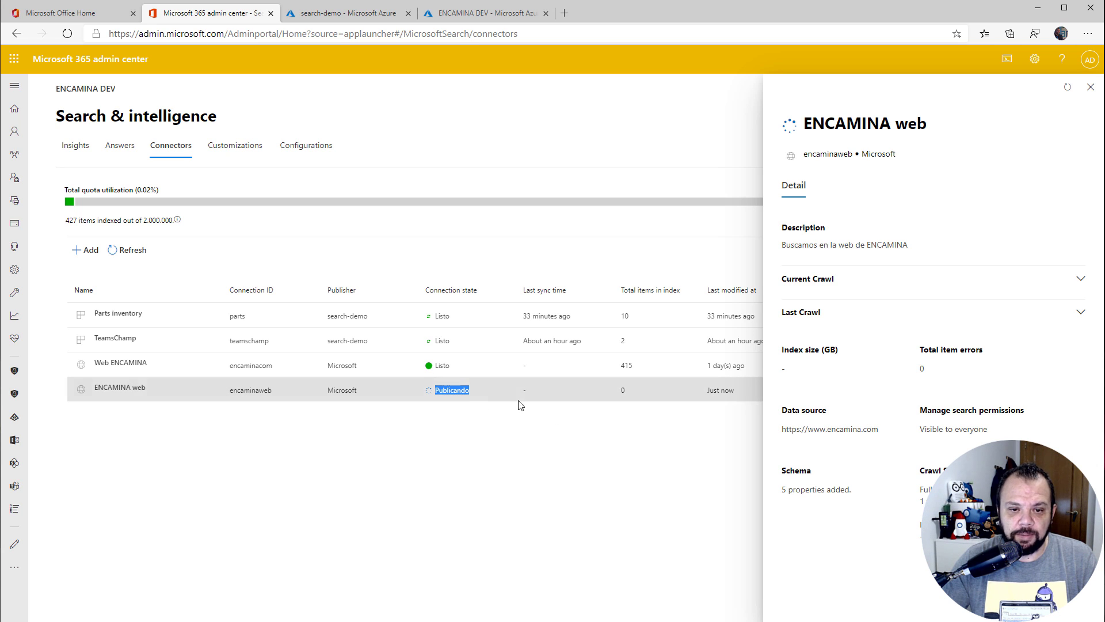
click(1090, 87)
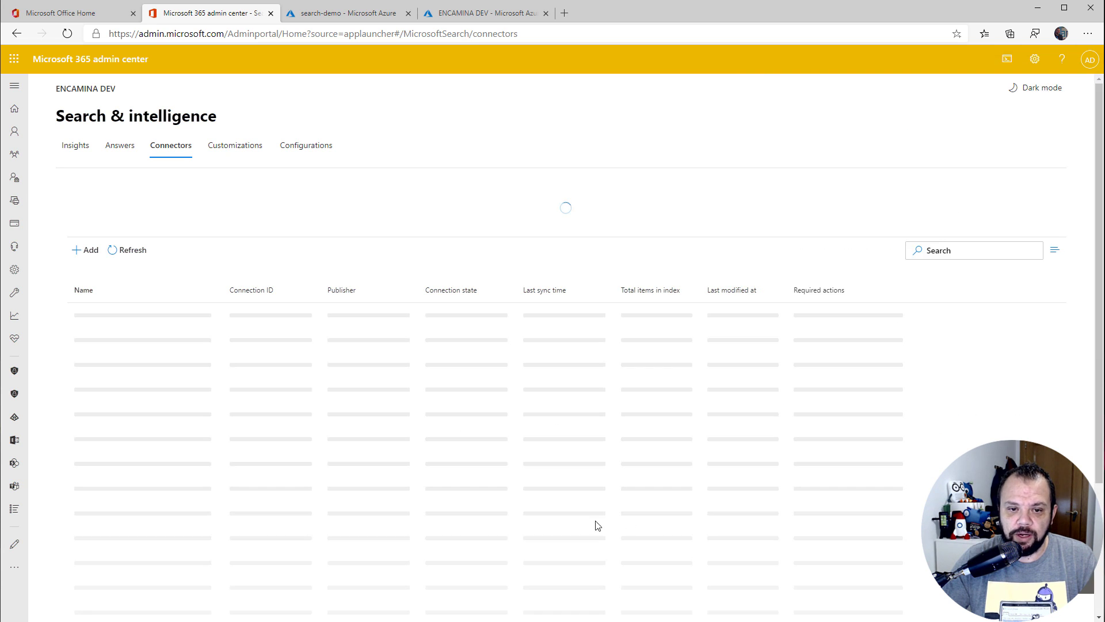
click(468, 367)
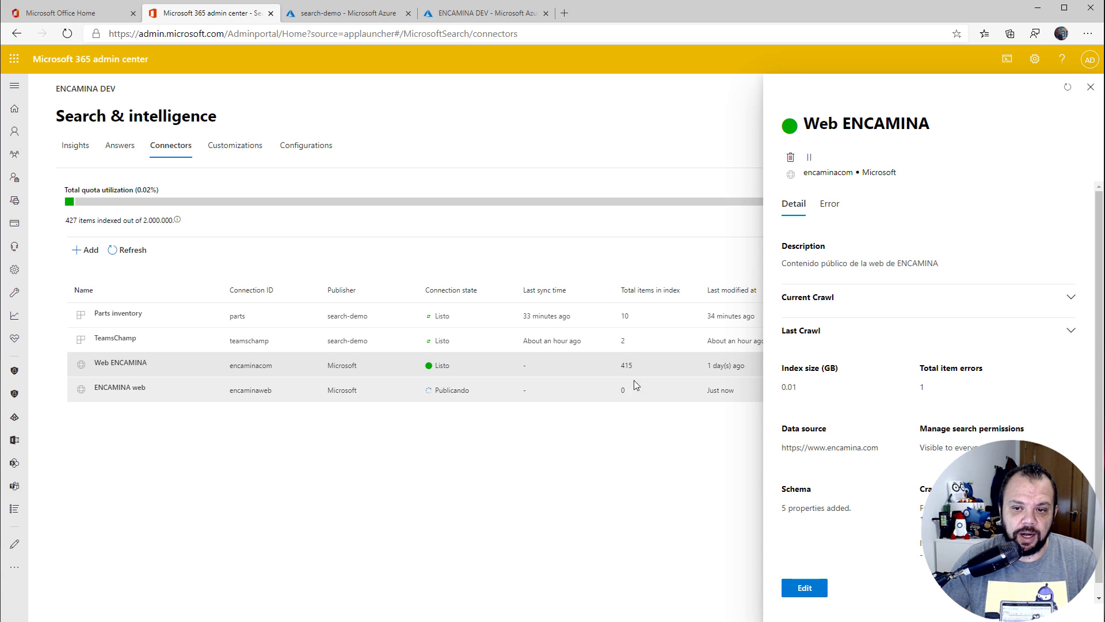
click(859, 311)
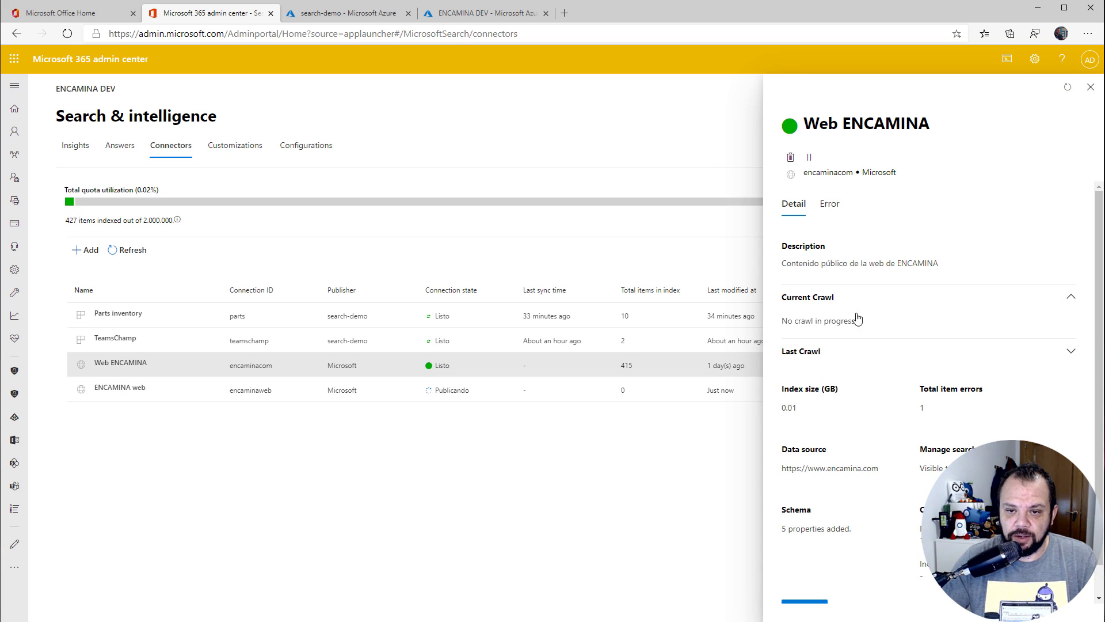
scroll(855, 313, down, 1)
click(854, 323)
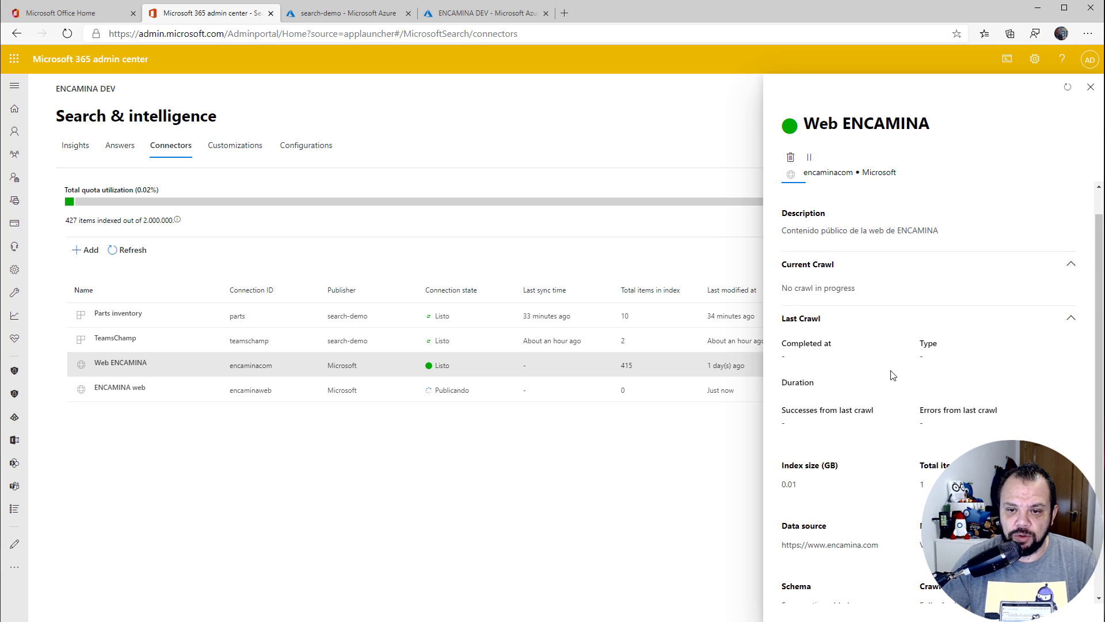
scroll(823, 345, down, 3)
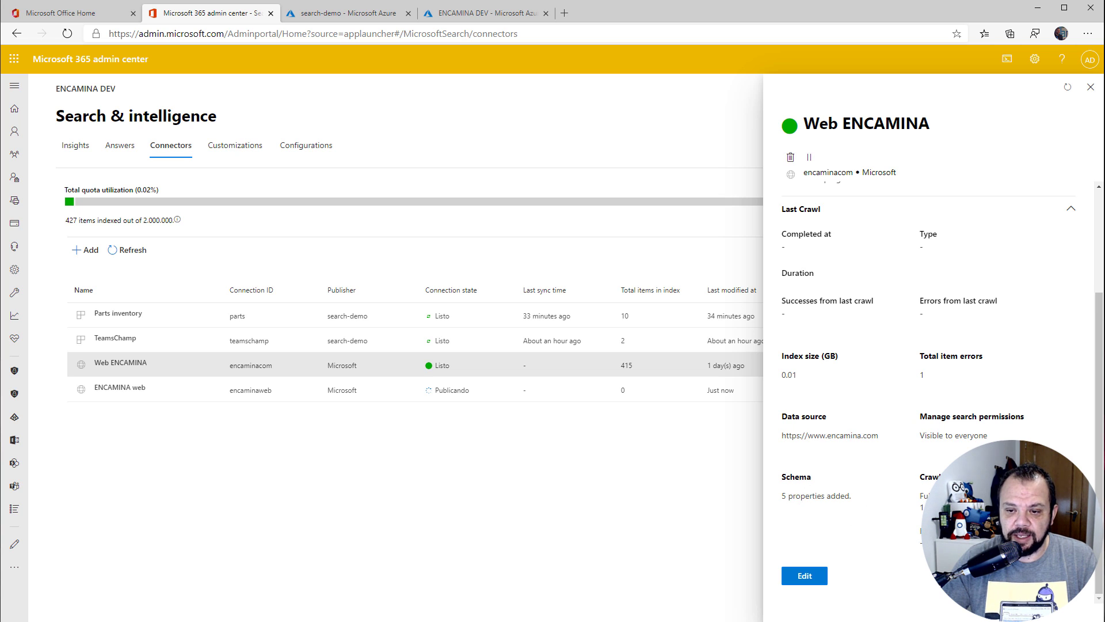
scroll(891, 465, up, 3)
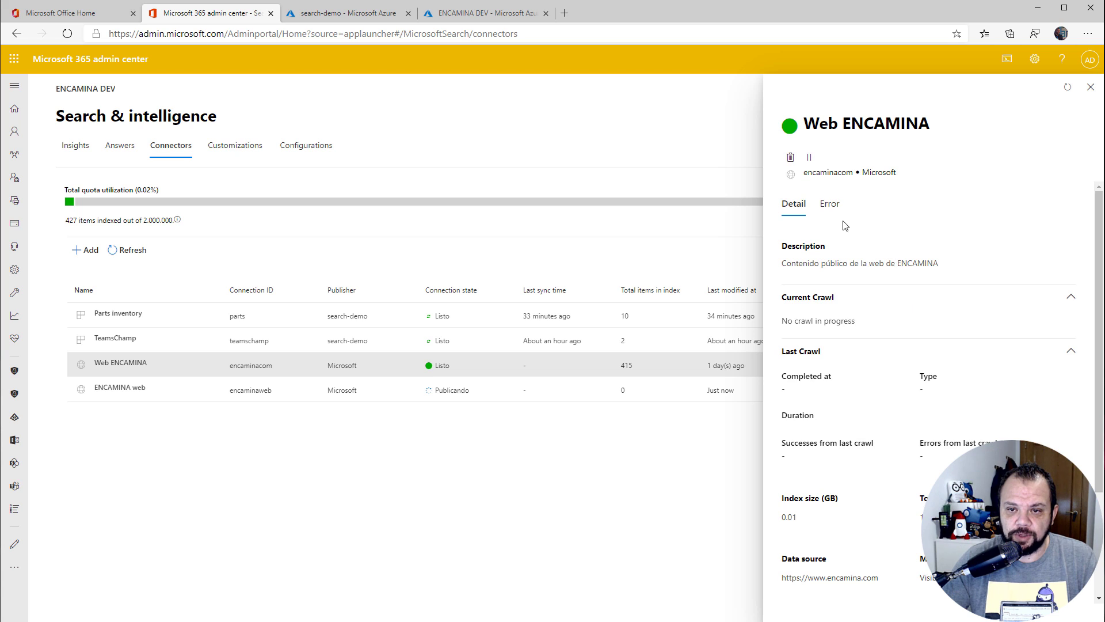
Check the Web ENCAMINA connection's crawl errors and reopen the details of the ENCAMINA web connection.
click(831, 204)
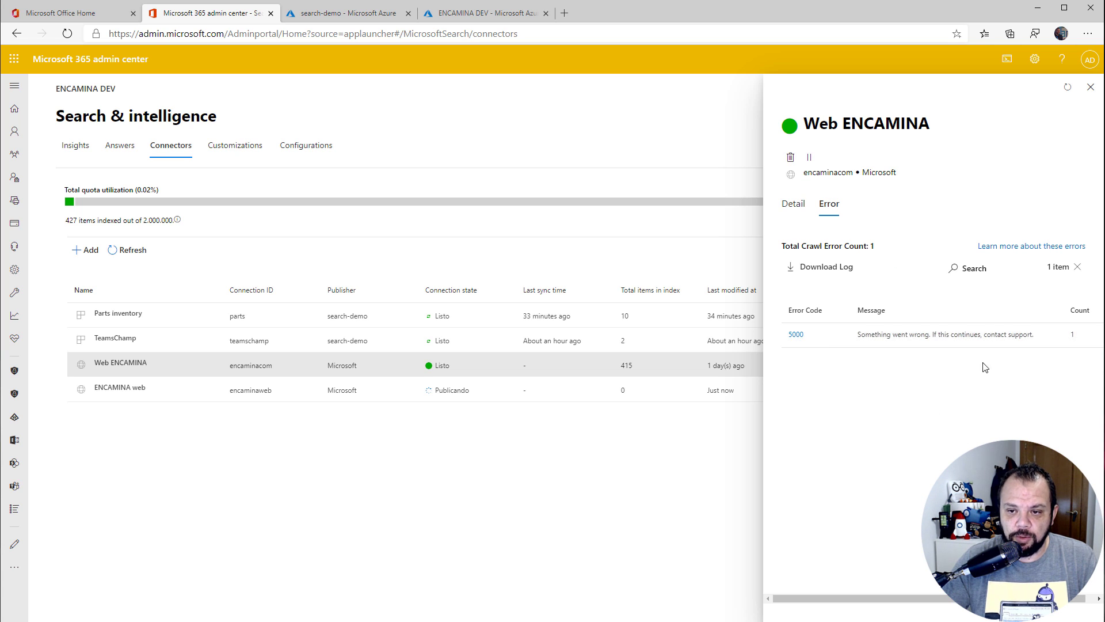
click(789, 217)
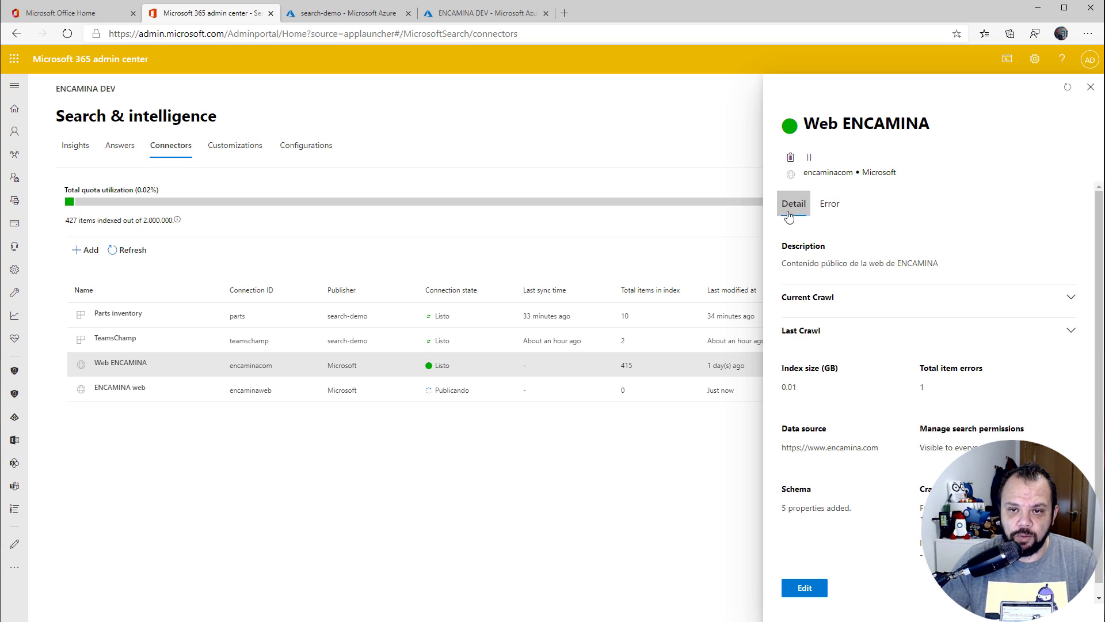
click(1090, 87)
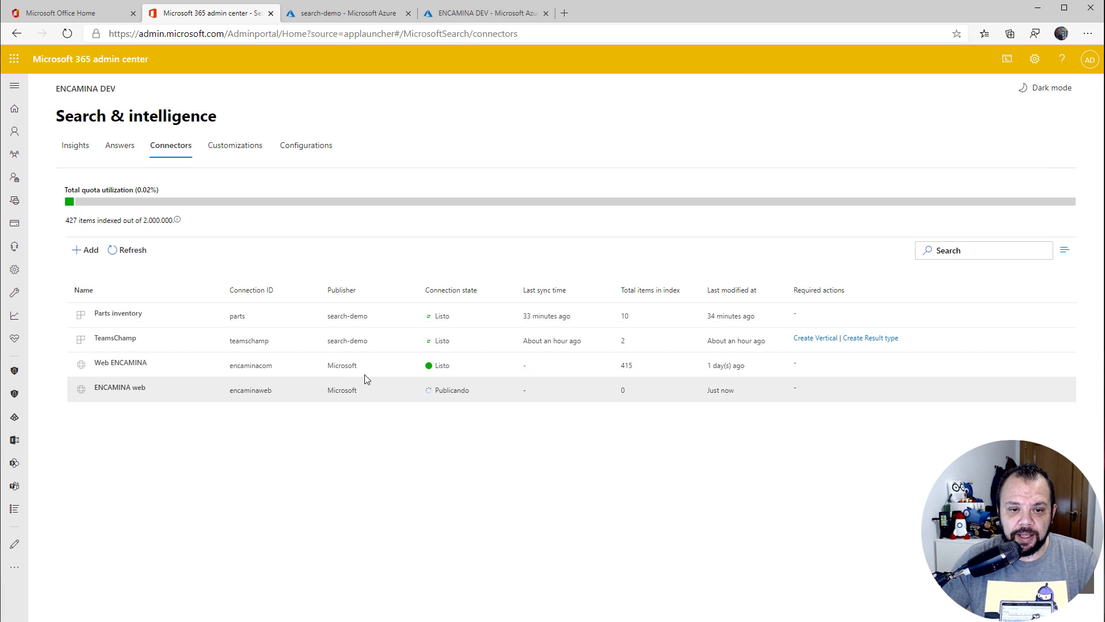
click(424, 396)
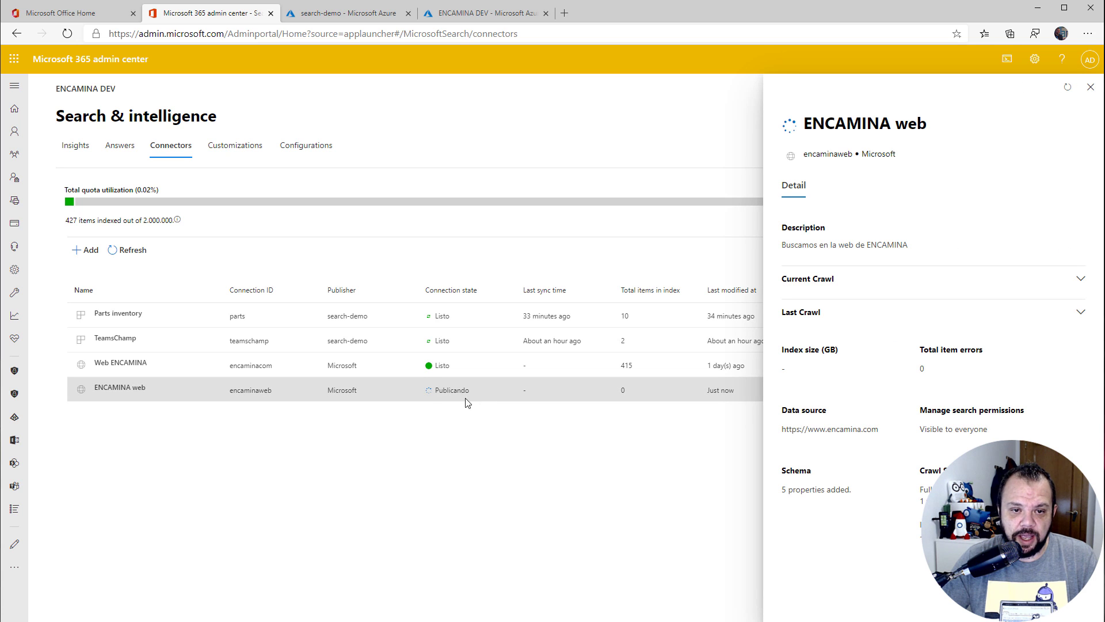
Close the connection details and start a new search result type named "encamina layout".
click(1090, 87)
click(236, 151)
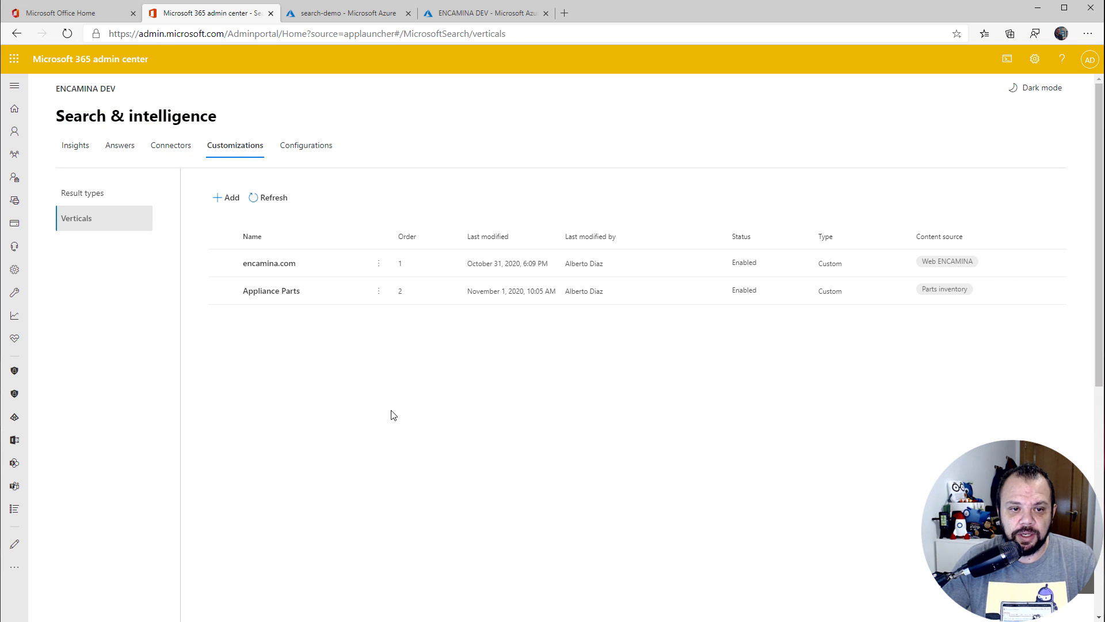
click(105, 200)
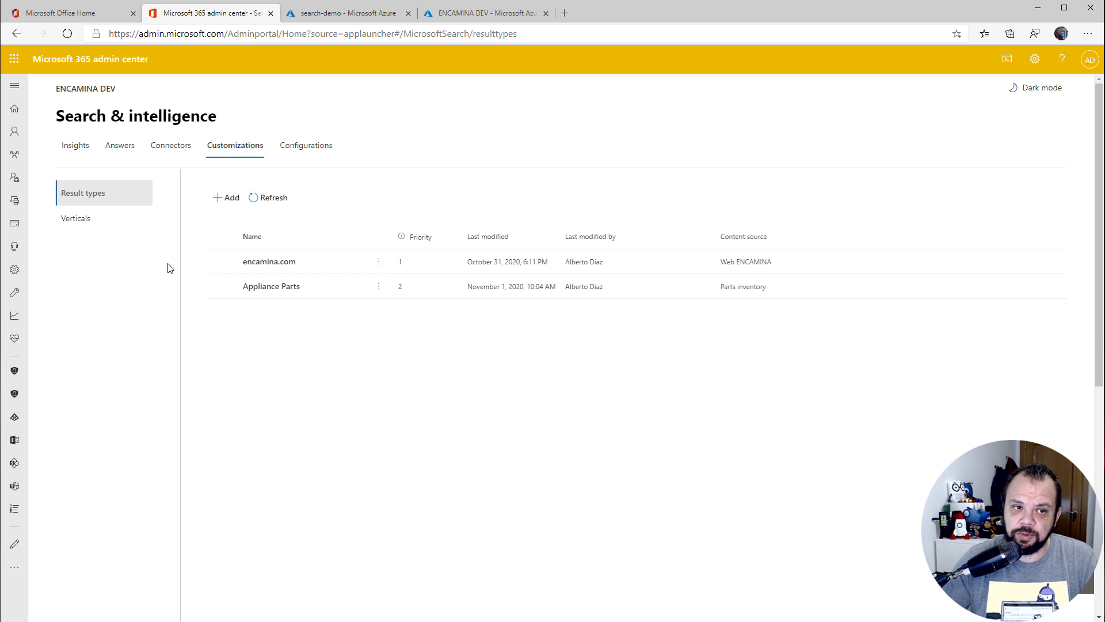
click(231, 197)
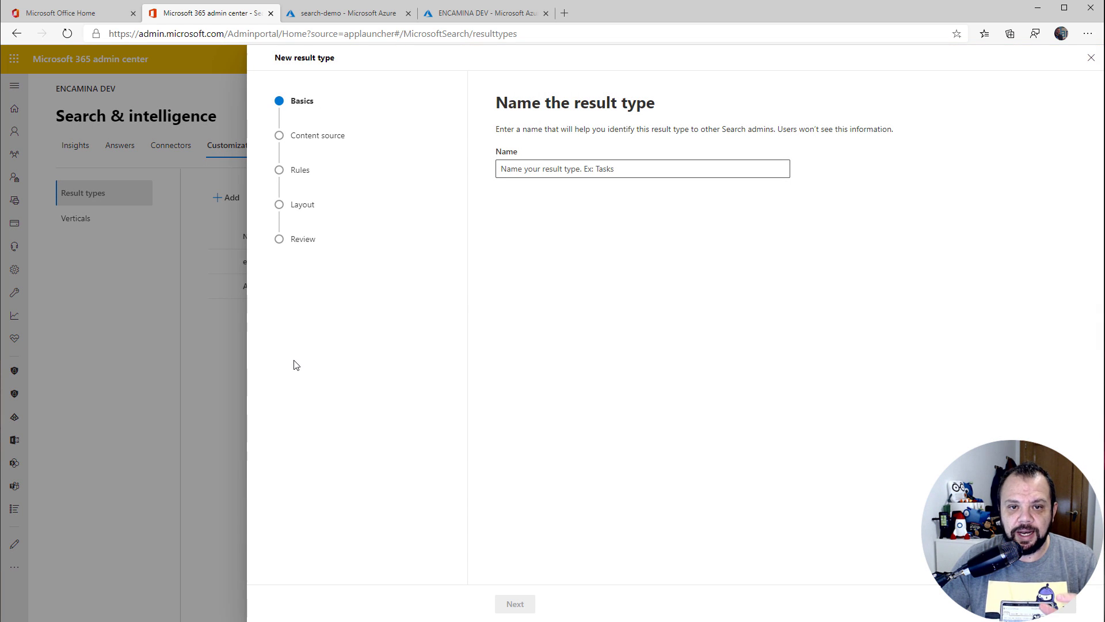
click(626, 173)
text(encamina layout)
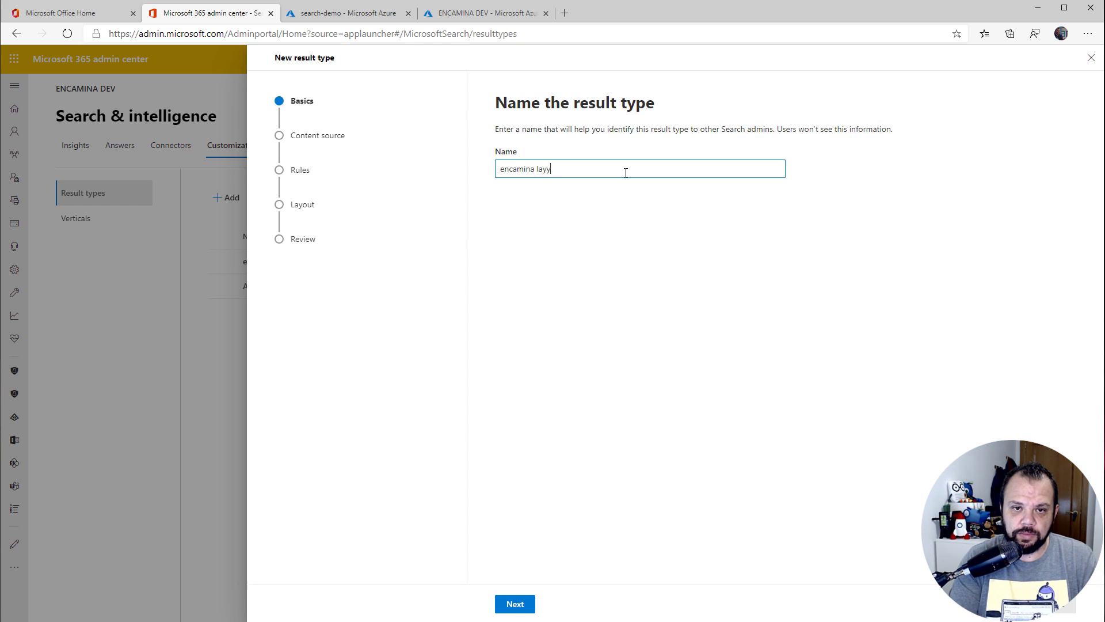
click(521, 602)
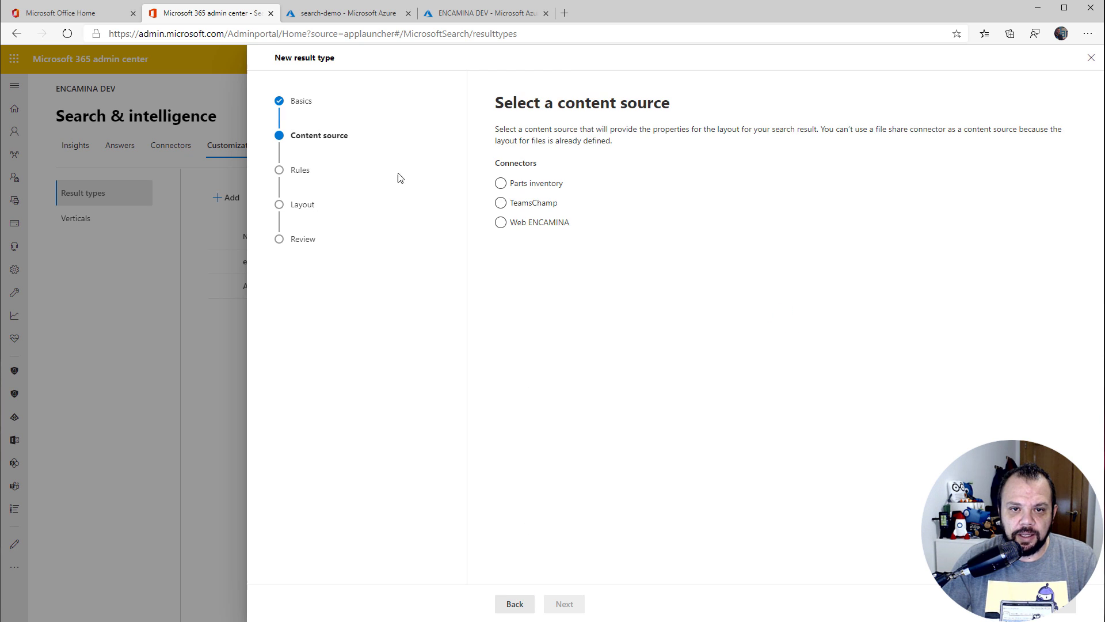
Use Web ENCAMINA as the result type's content source and leave the optional rules empty.
click(501, 222)
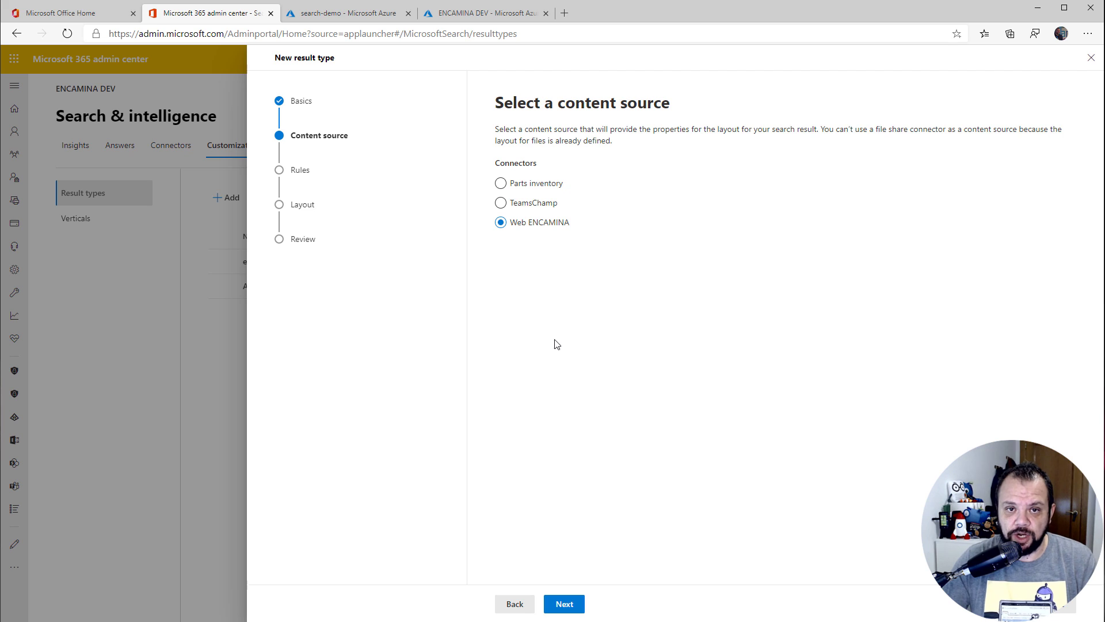
click(564, 604)
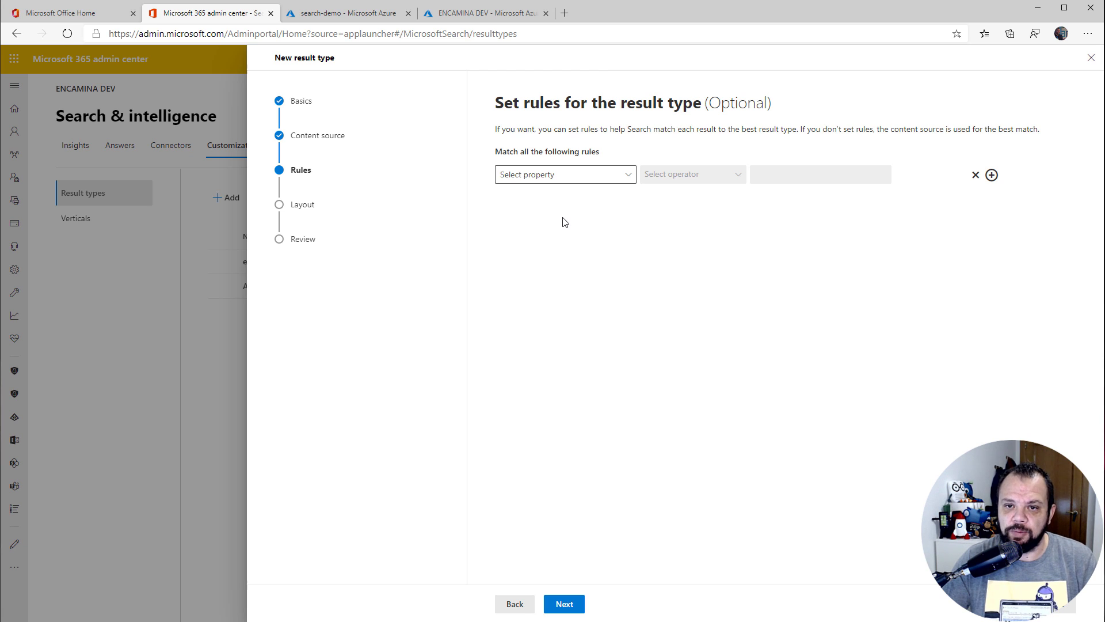
click(572, 603)
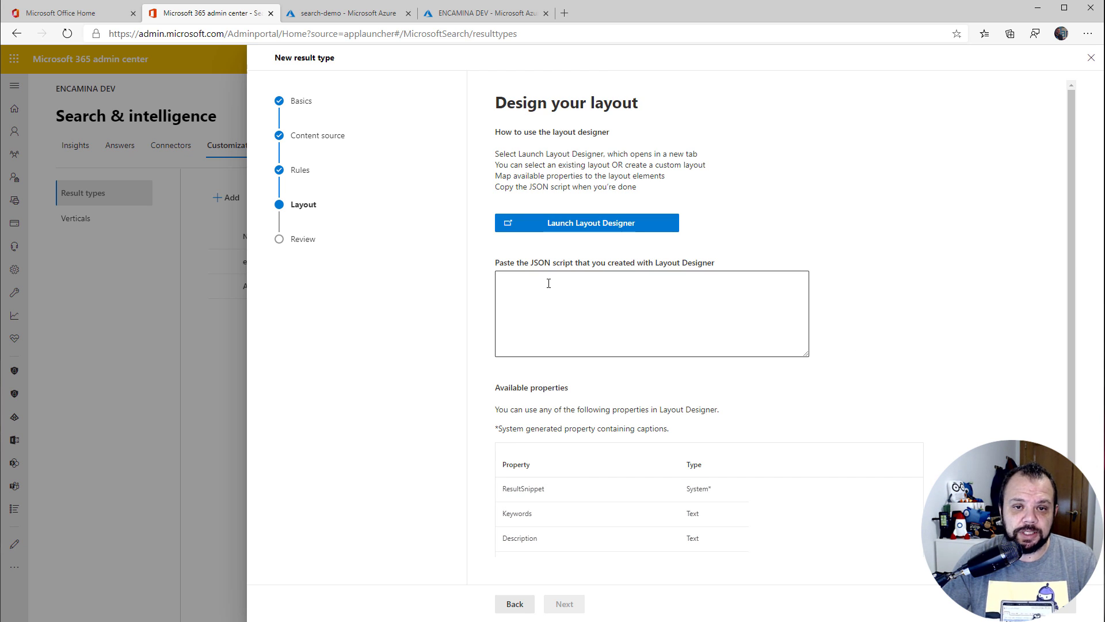
Review the available properties, launch the Layout Designer, and start from the design with a static logo icon and description.
scroll(847, 314, down, 1)
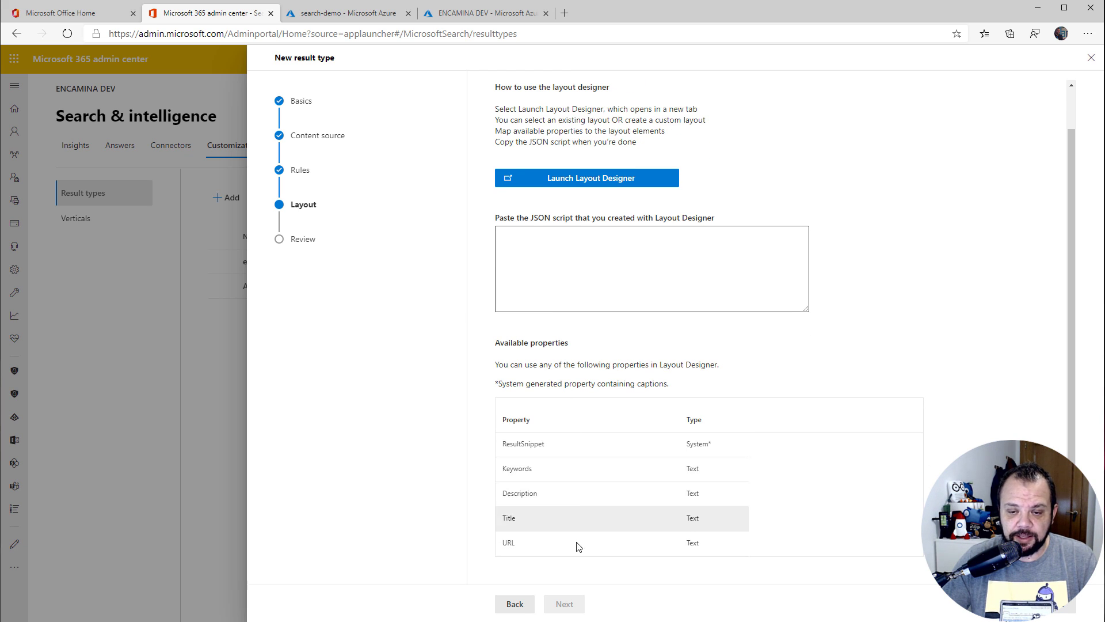
scroll(811, 335, up, 1)
click(514, 305)
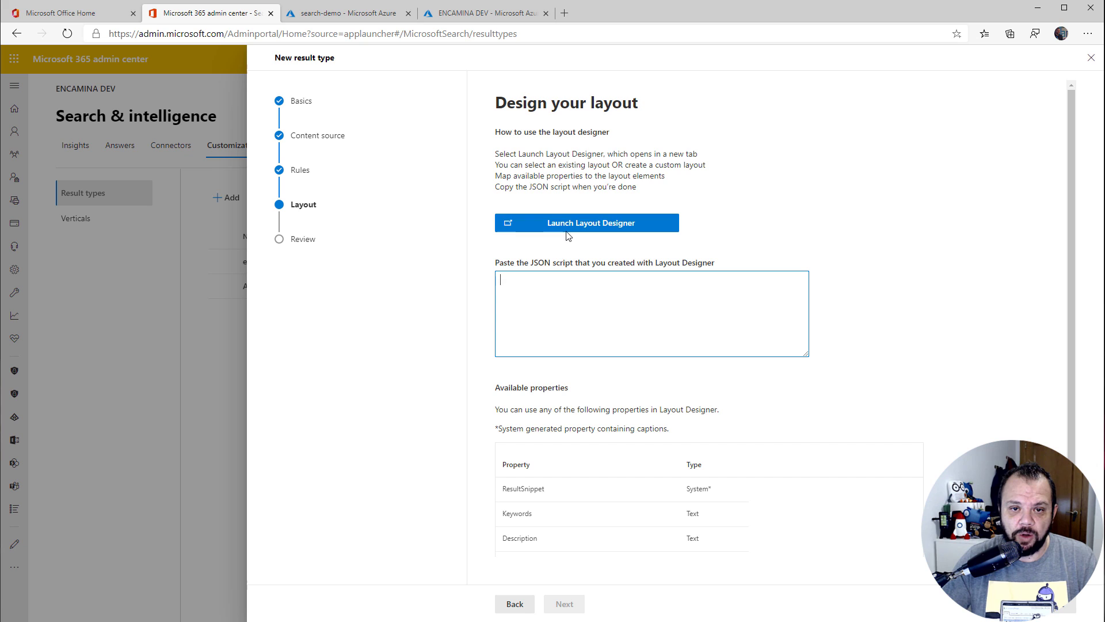
click(568, 231)
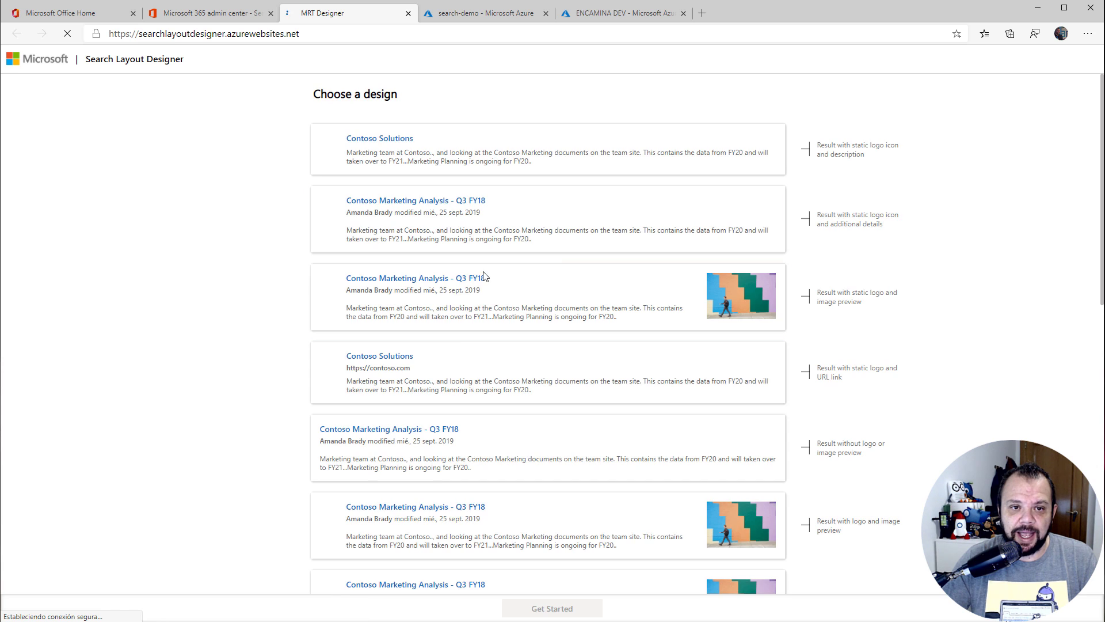
scroll(586, 295, down, 5)
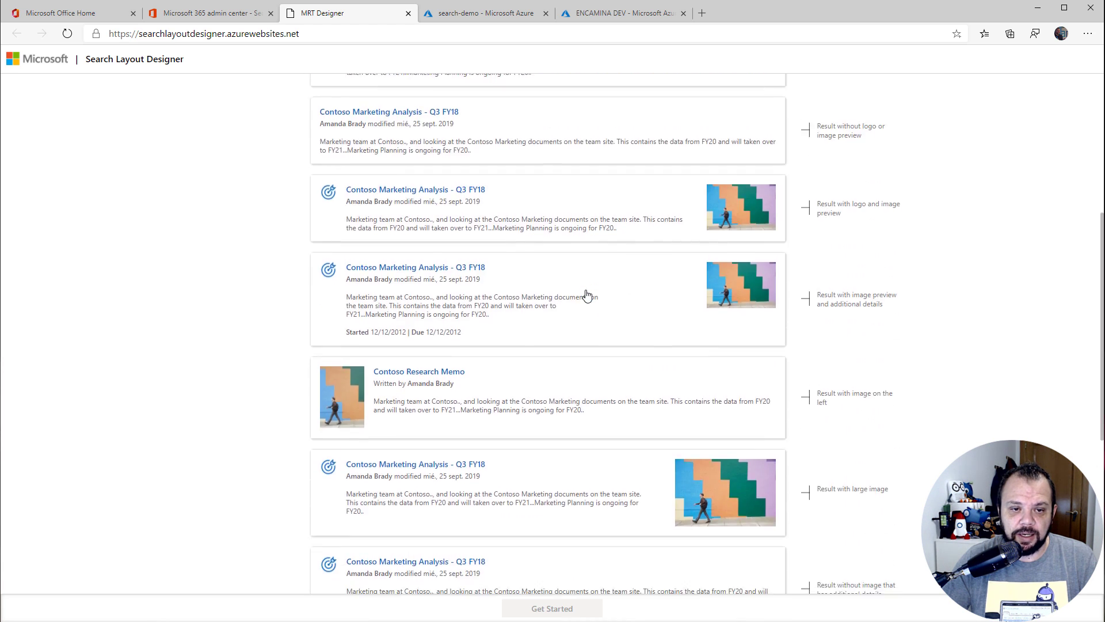
scroll(587, 294, down, 6)
scroll(564, 334, up, 12)
click(468, 158)
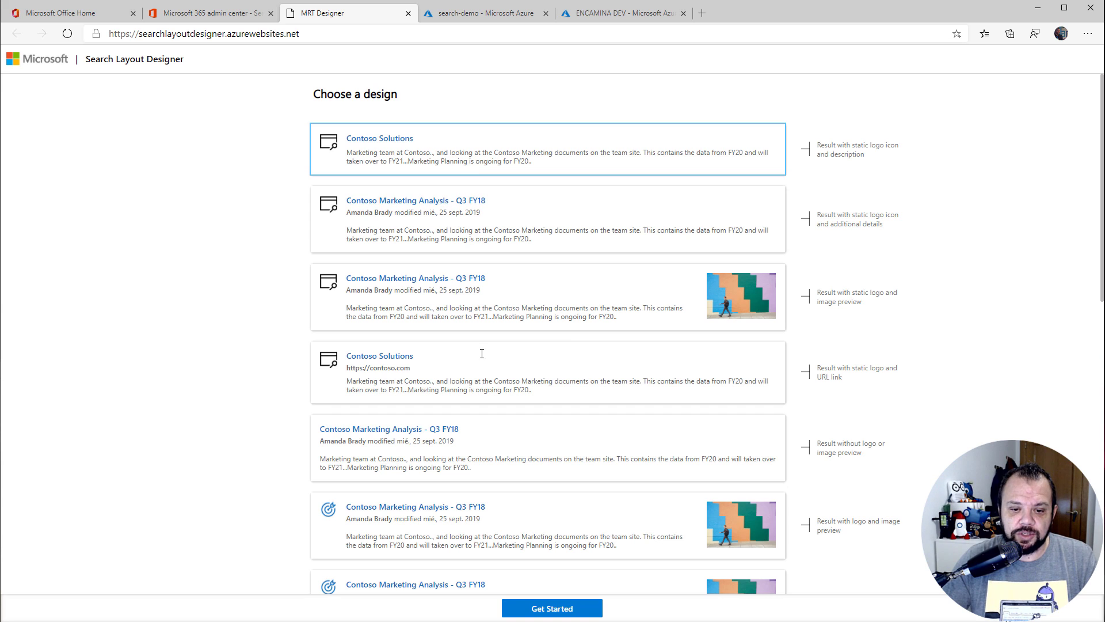
click(521, 608)
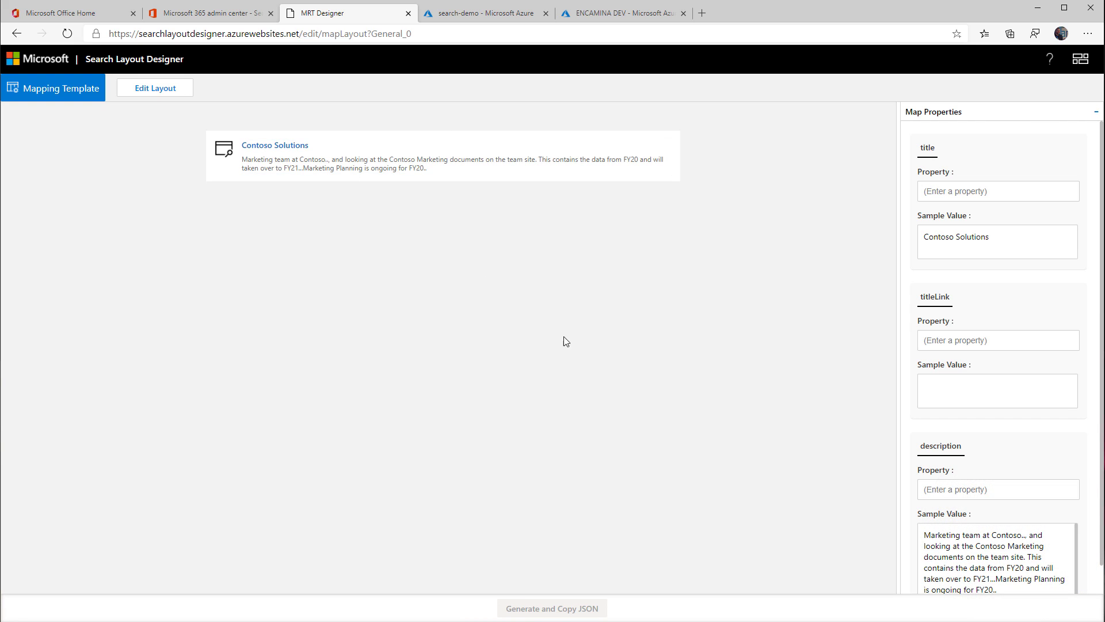
Map the layout's title to the Title property and its titleLink to the URL property.
click(298, 146)
click(944, 182)
text(Title)
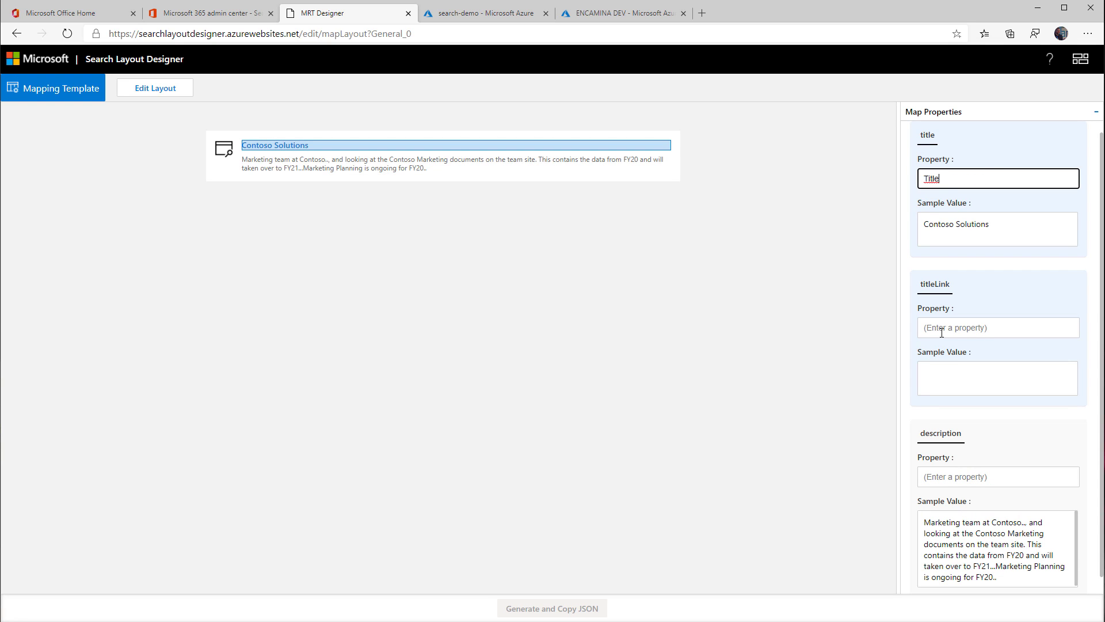
click(954, 330)
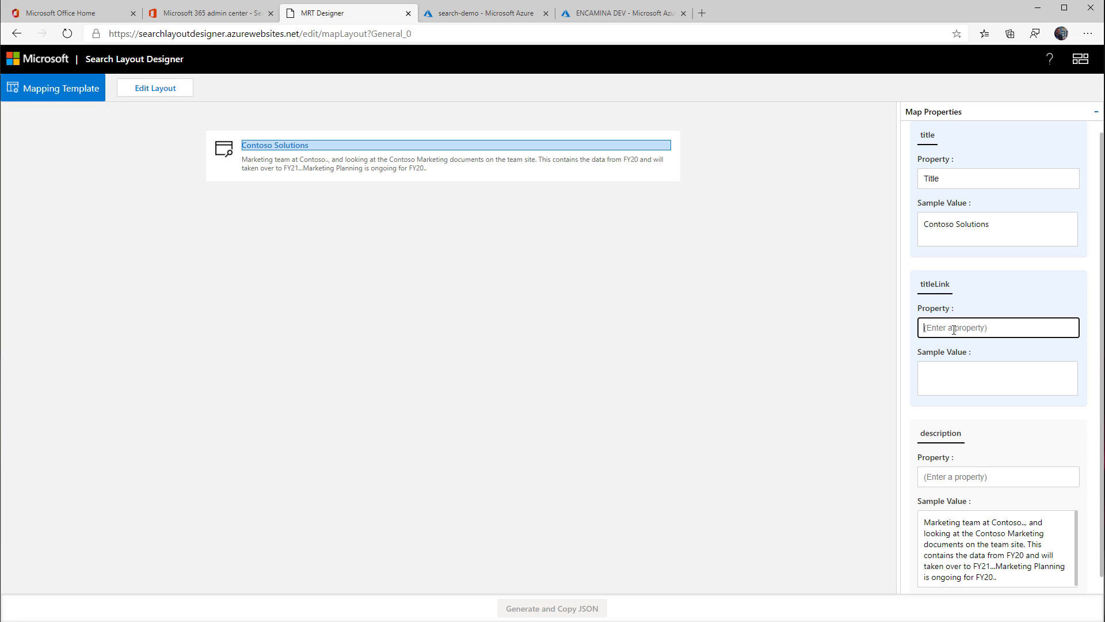
text(URL)
Map the layout's description to the Description property, and generate and copy the layout JSON.
click(971, 482)
text(D)
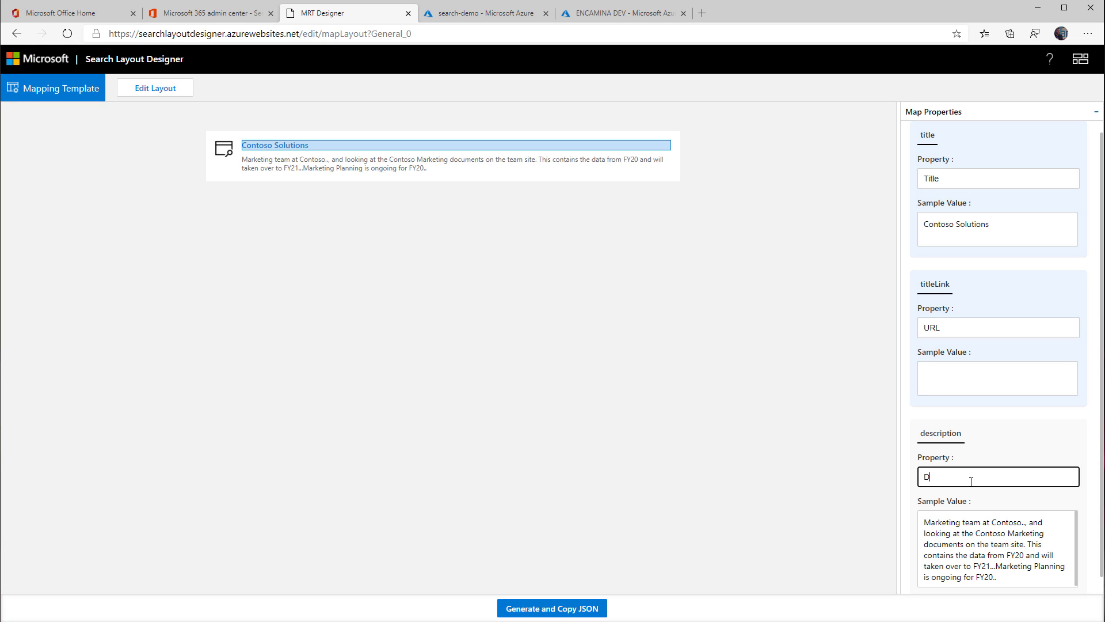
text(escreiptio)
key(ctrl+BackSpace)
text(Des)
right_click(966, 478)
key(Escape)
click(979, 483)
click(555, 613)
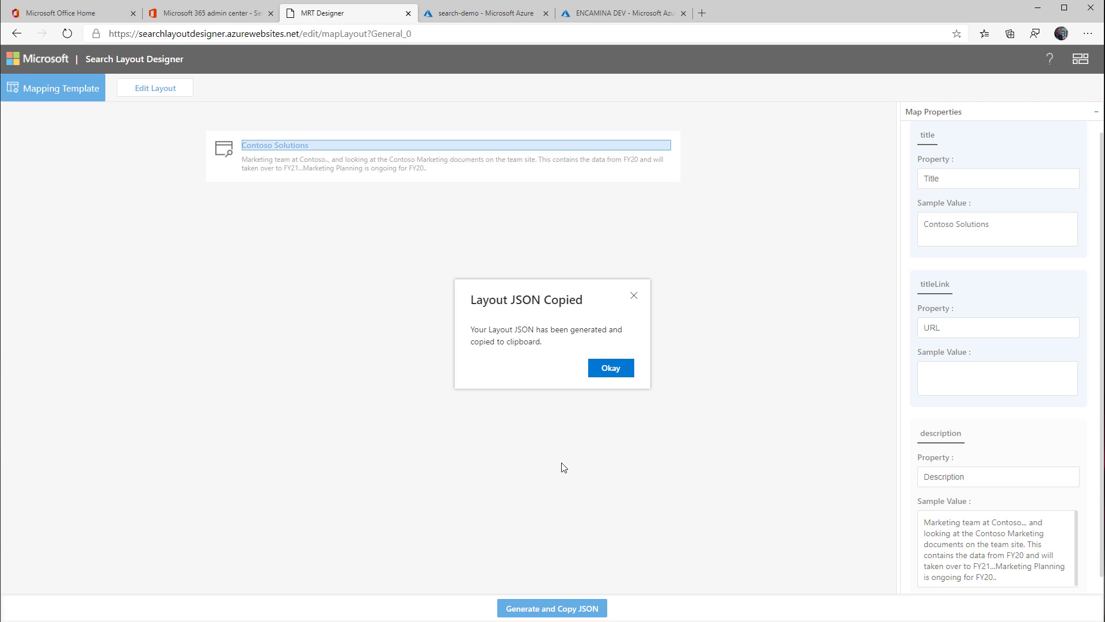
click(612, 373)
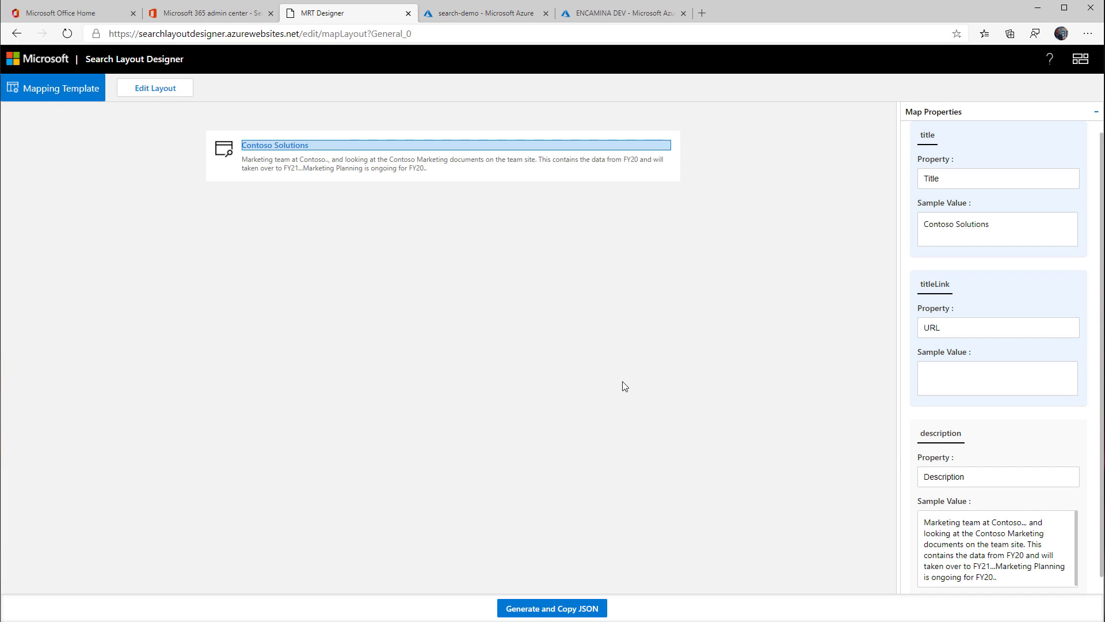
Paste the generated JSON into the result type's layout script in the Microsoft 365 admin center and look through the AdaptiveCard code.
click(219, 13)
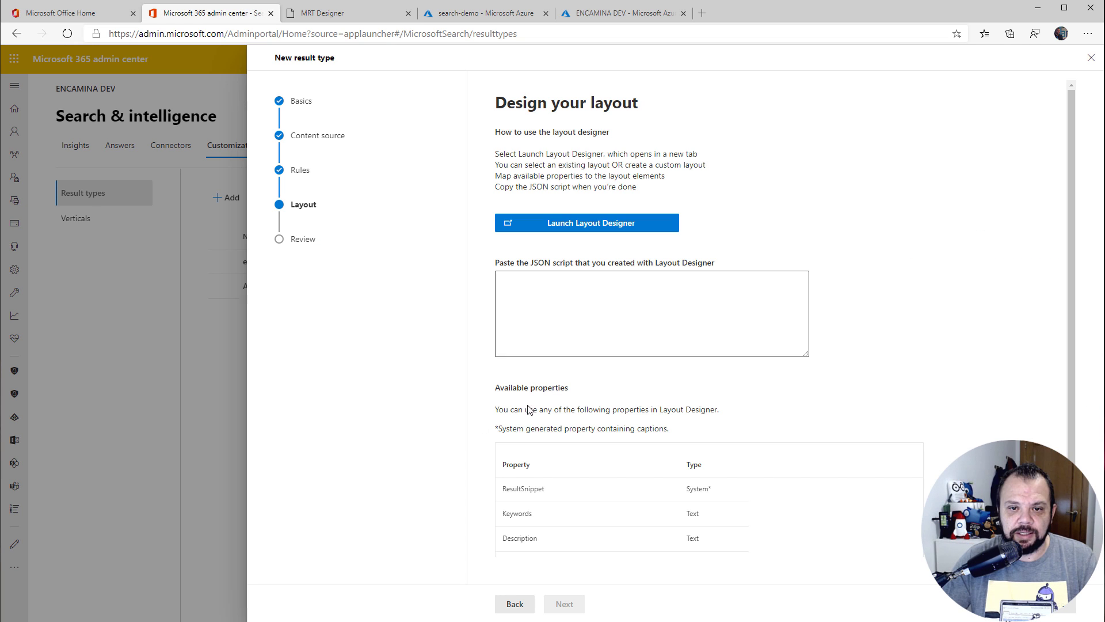
click(637, 345)
key(ctrl+v)
scroll(644, 331, up, 3)
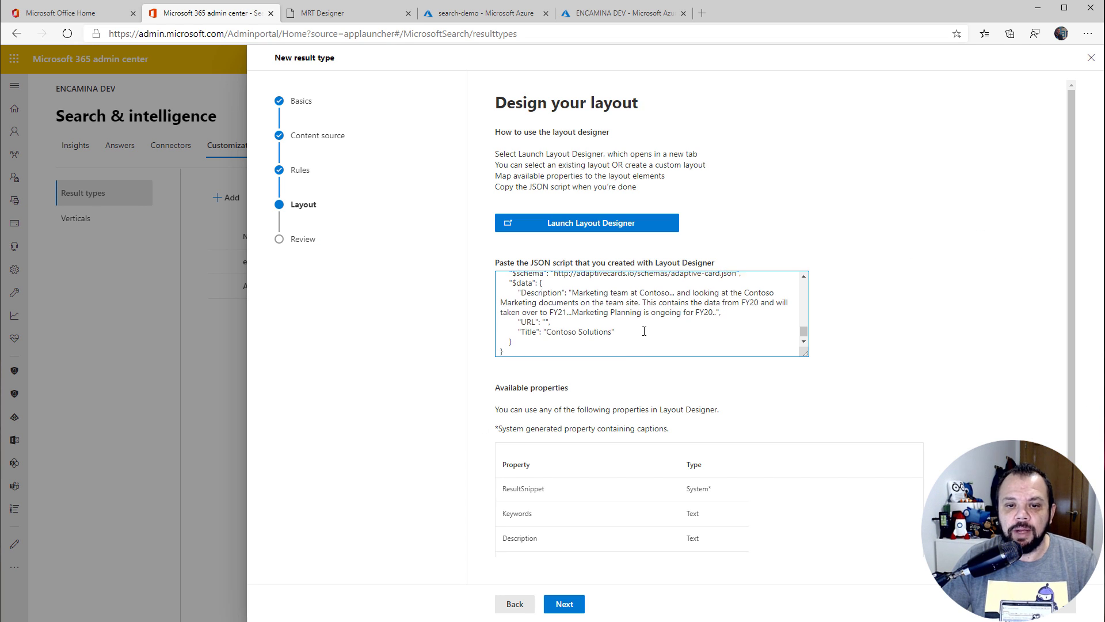
scroll(644, 331, up, 10)
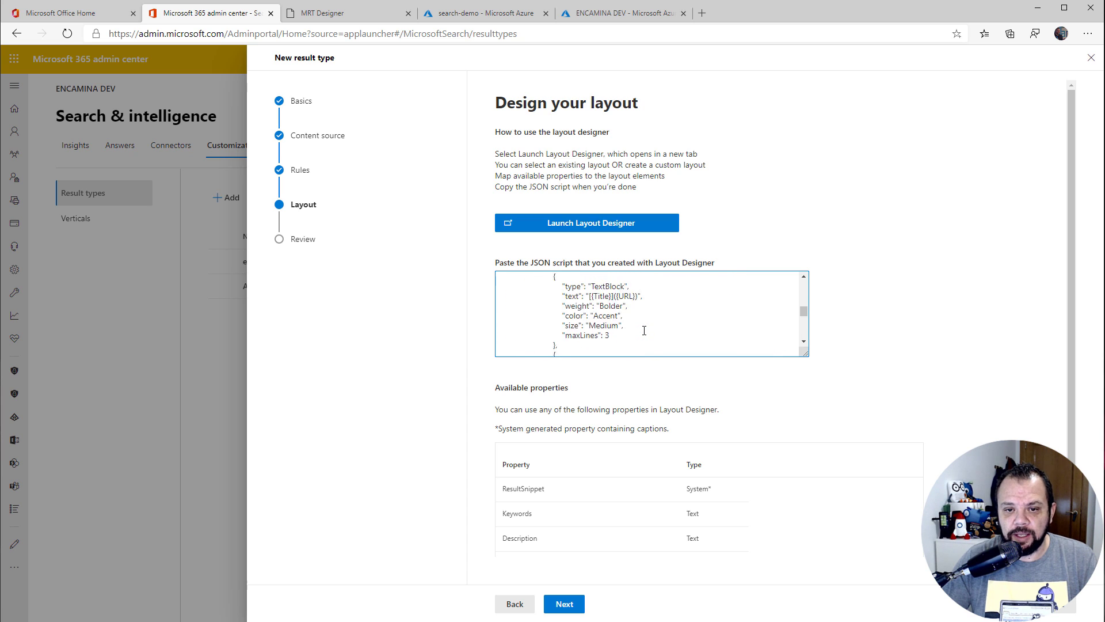
scroll(644, 331, up, 8)
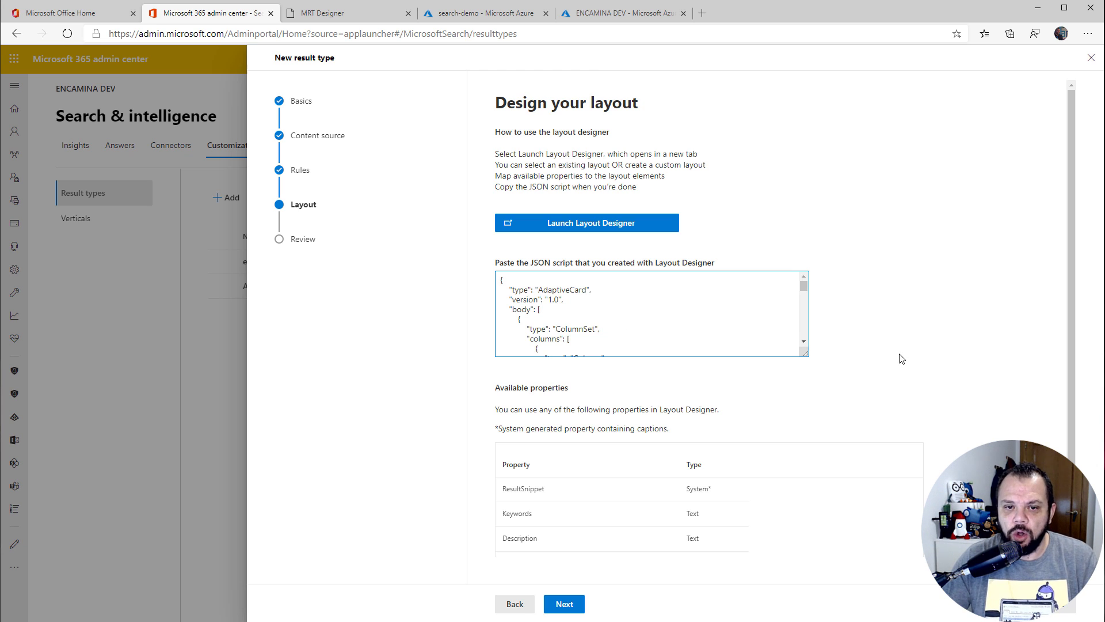
scroll(951, 365, down, 1)
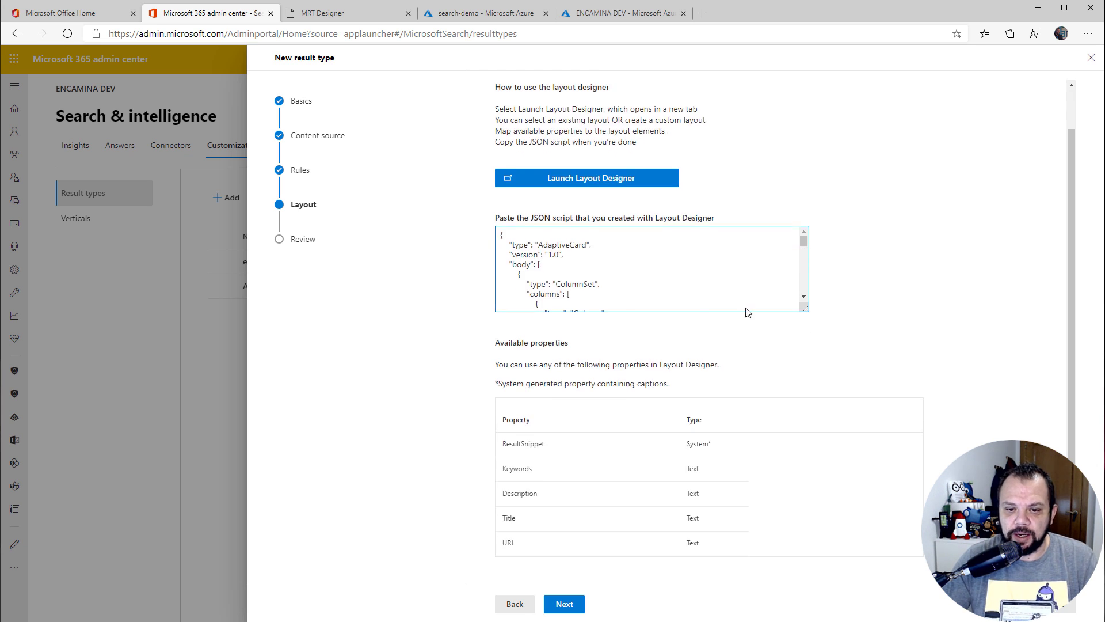
double_click(563, 244)
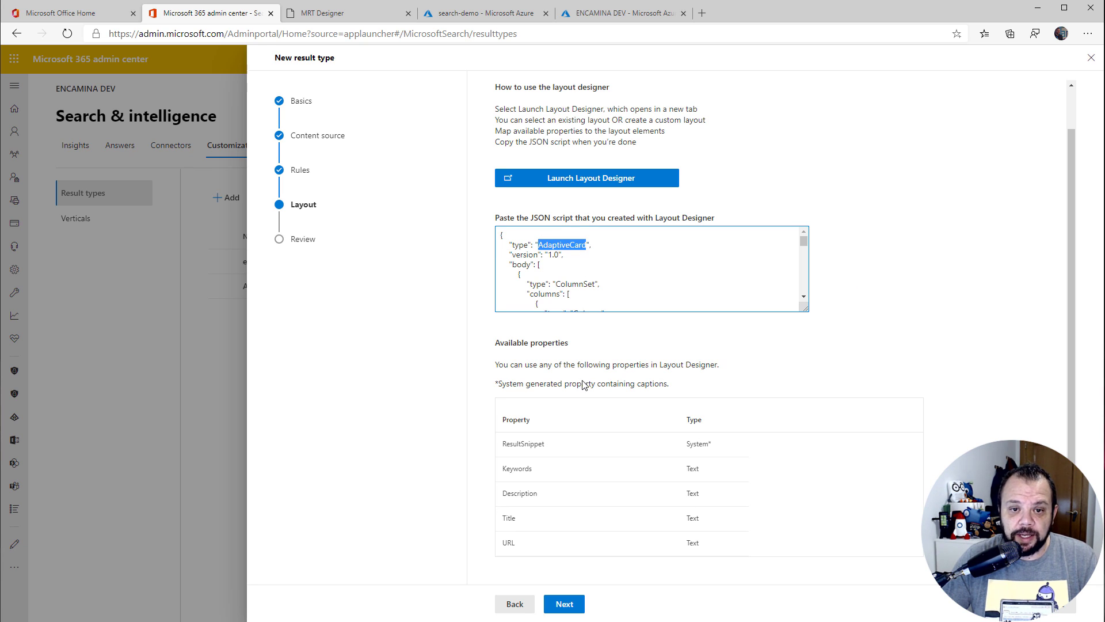
Accept the layout, review the result type's settings, and finish adding the result type.
click(565, 603)
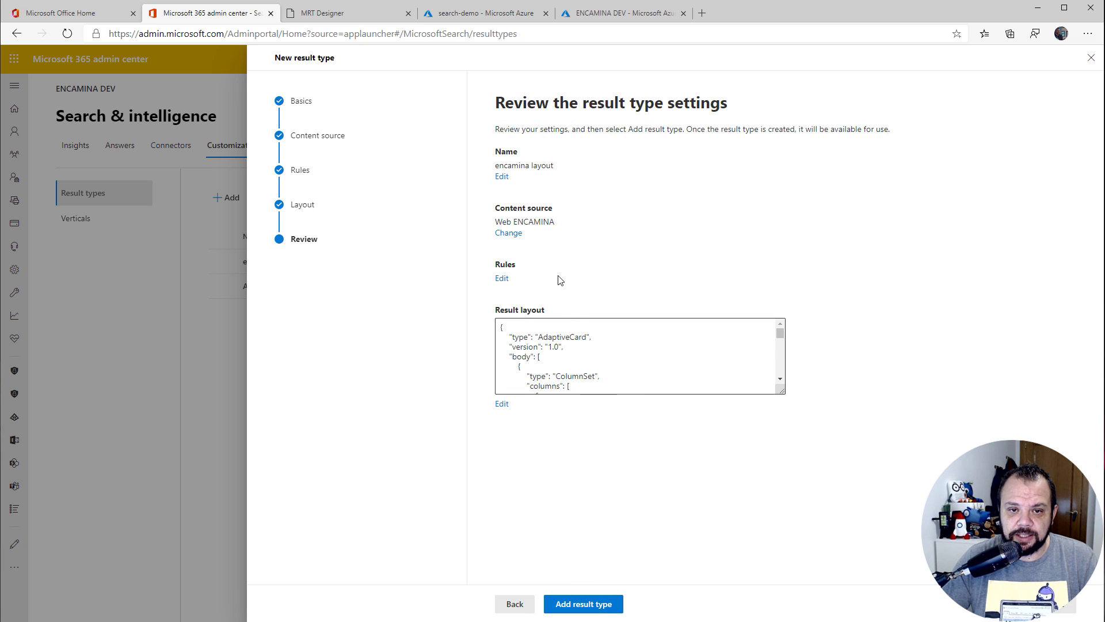
click(592, 609)
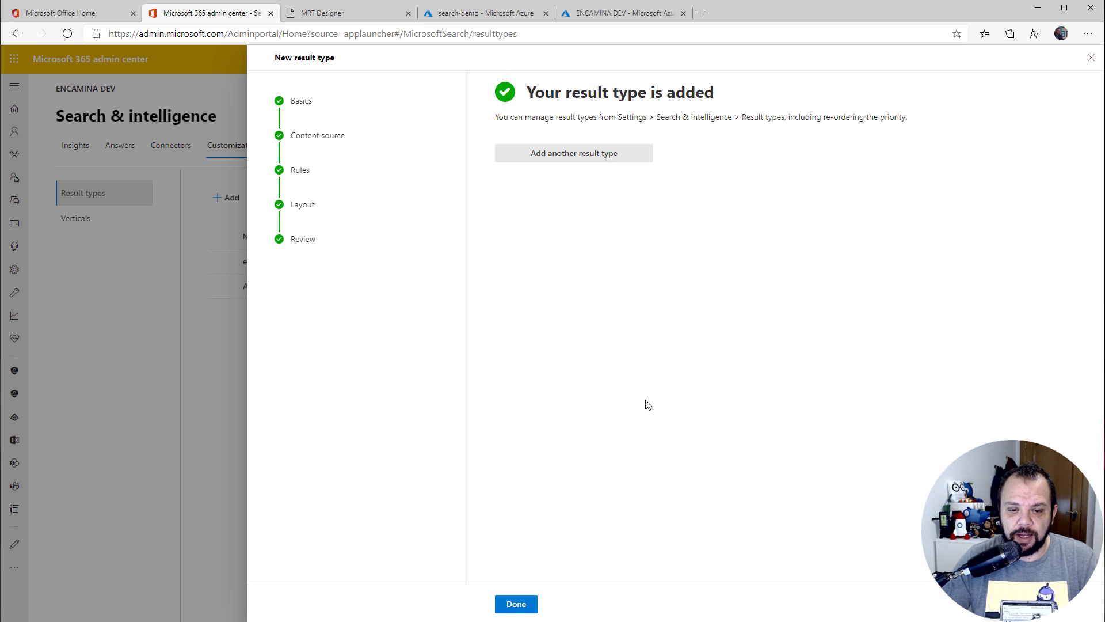
click(517, 605)
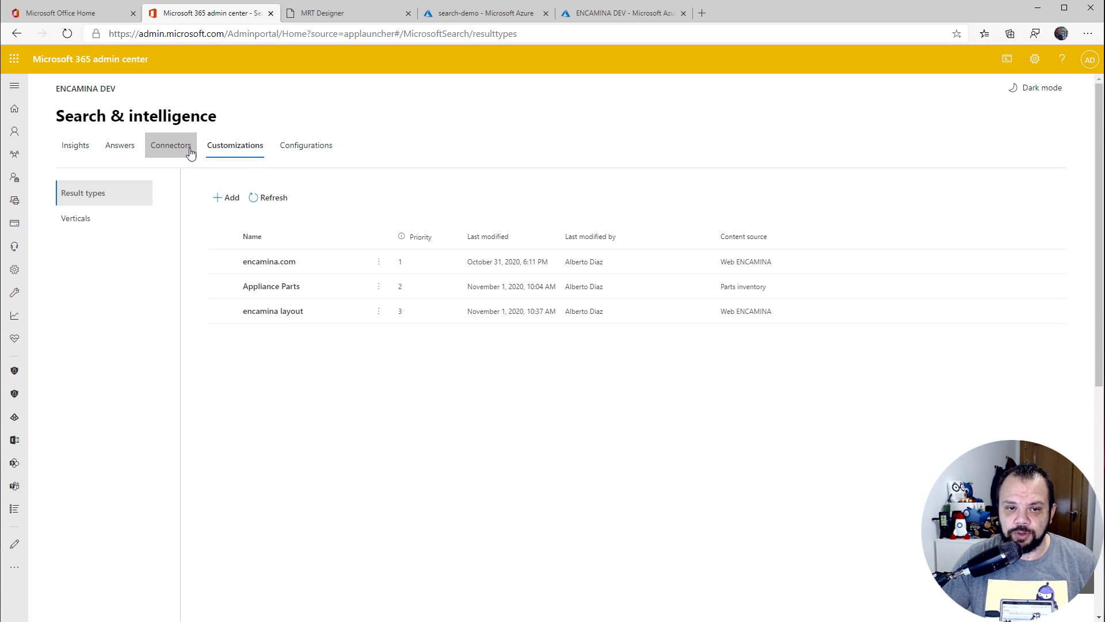
View the existing verticals, and search for "sharepoint" from the Office 365 home page to see the verticals among the results.
click(87, 224)
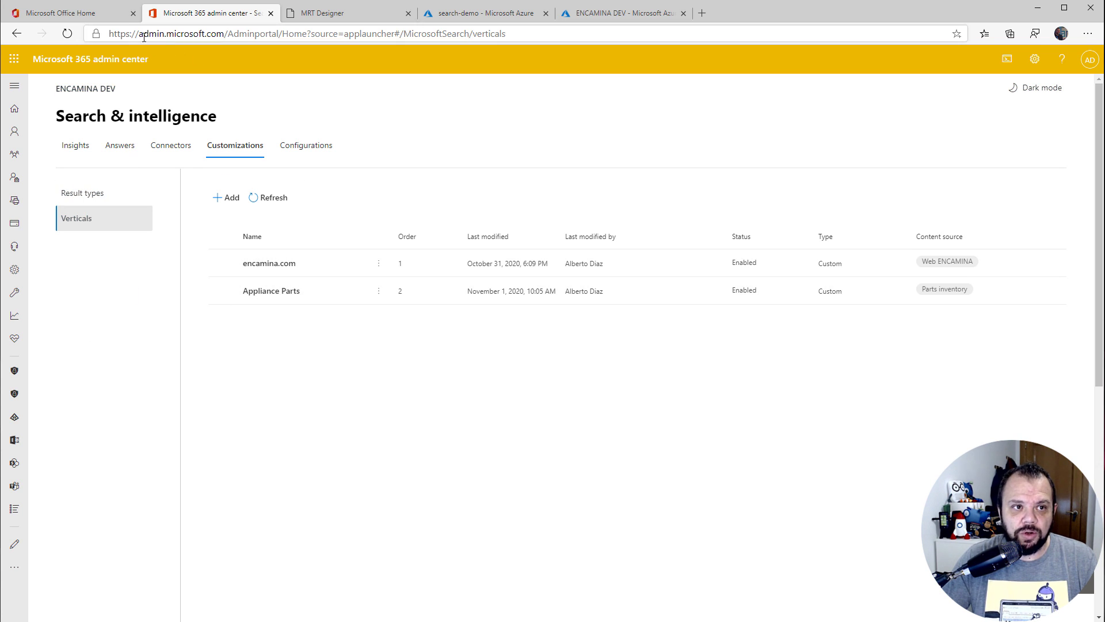
click(92, 18)
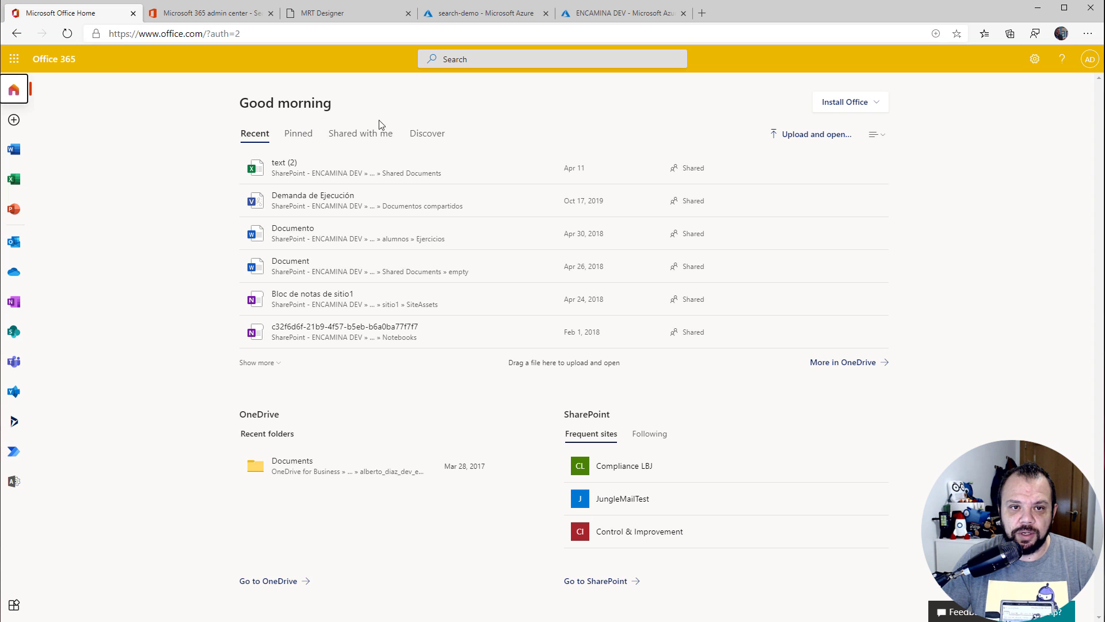
click(496, 60)
text(sharepoint)
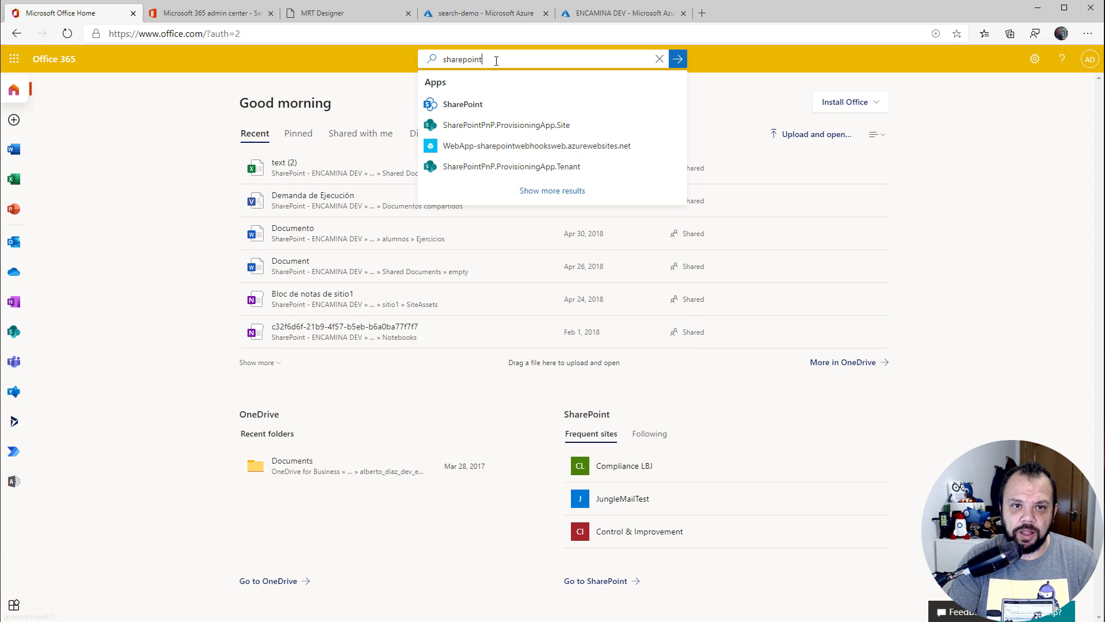
key(Return)
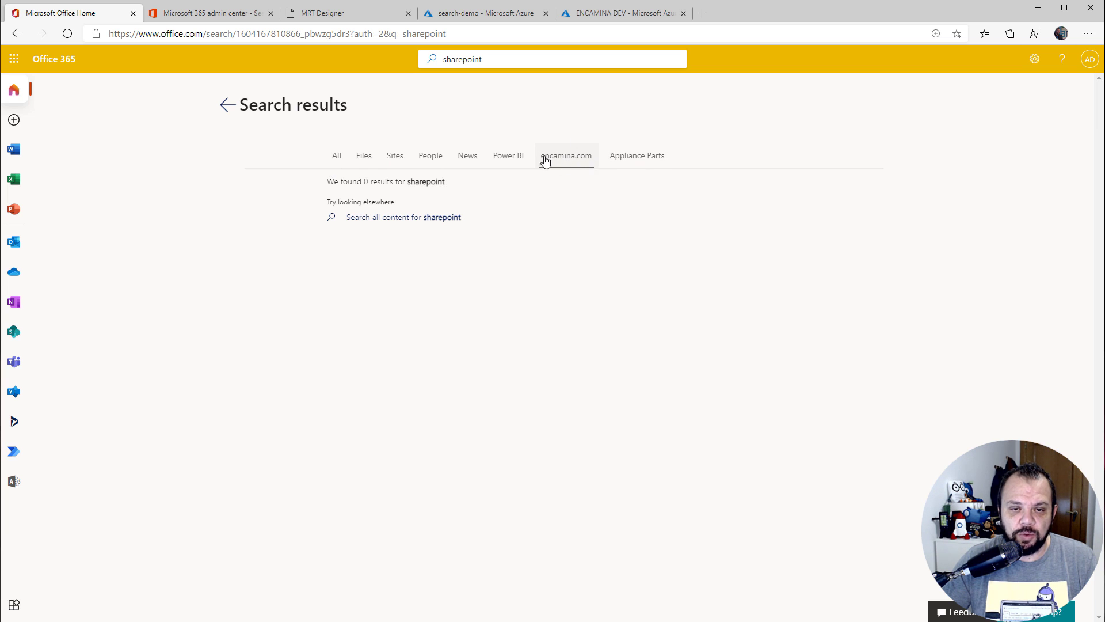
Return to the Microsoft 365 admin center and start a new vertical named "encamina web".
click(228, 20)
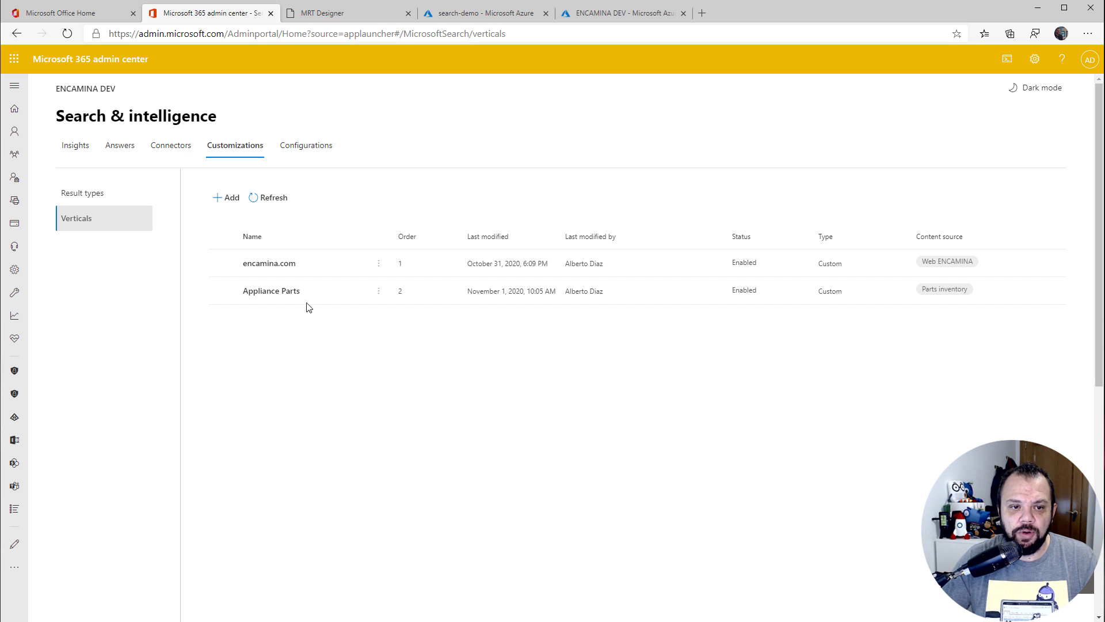
click(229, 204)
click(637, 175)
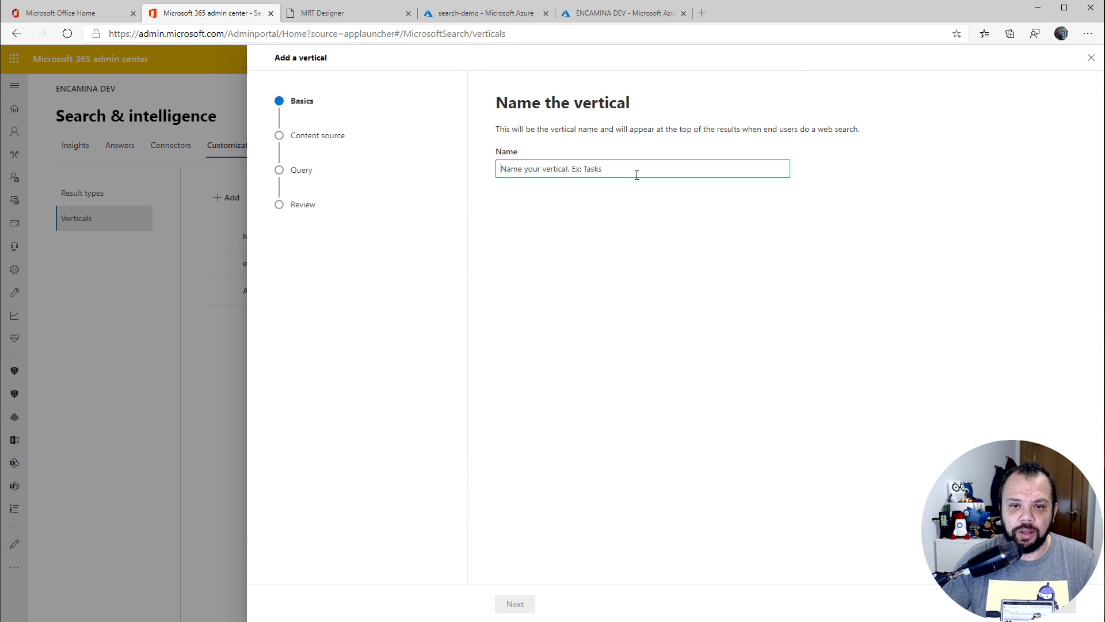
text(e)
text(a web)
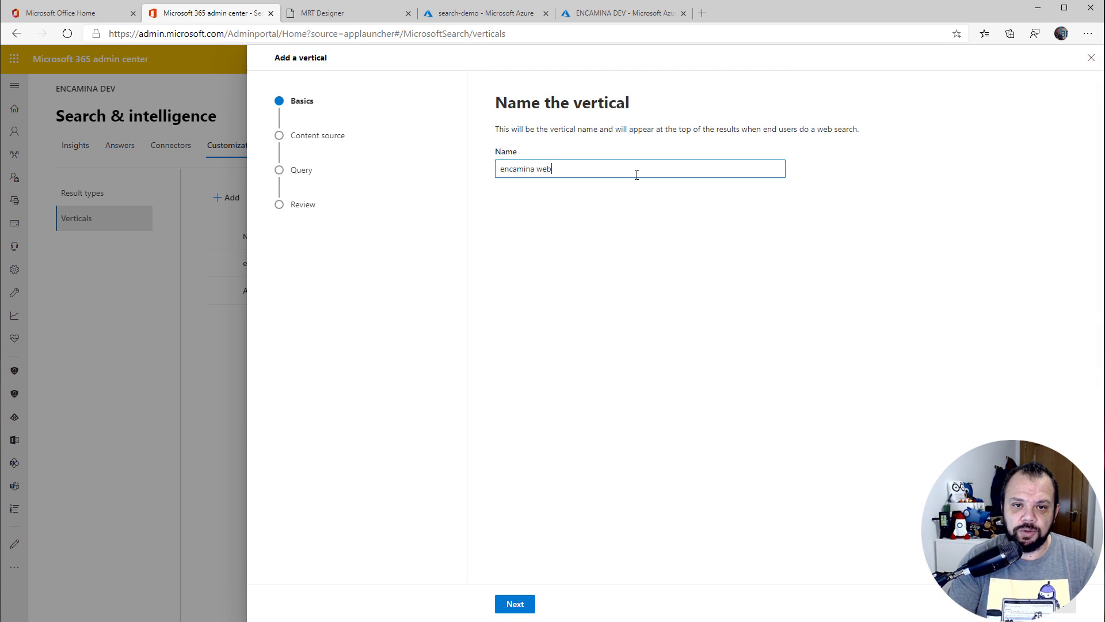
Confirm the vertical's name and choose the Web ENCAMINA connector as its content source.
click(515, 604)
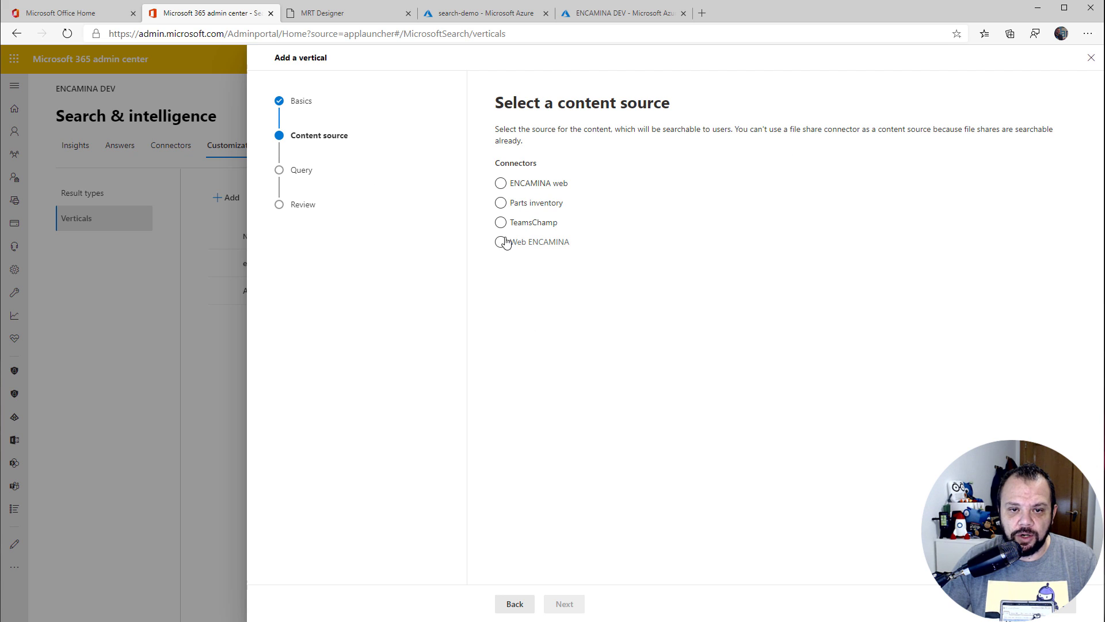
click(501, 242)
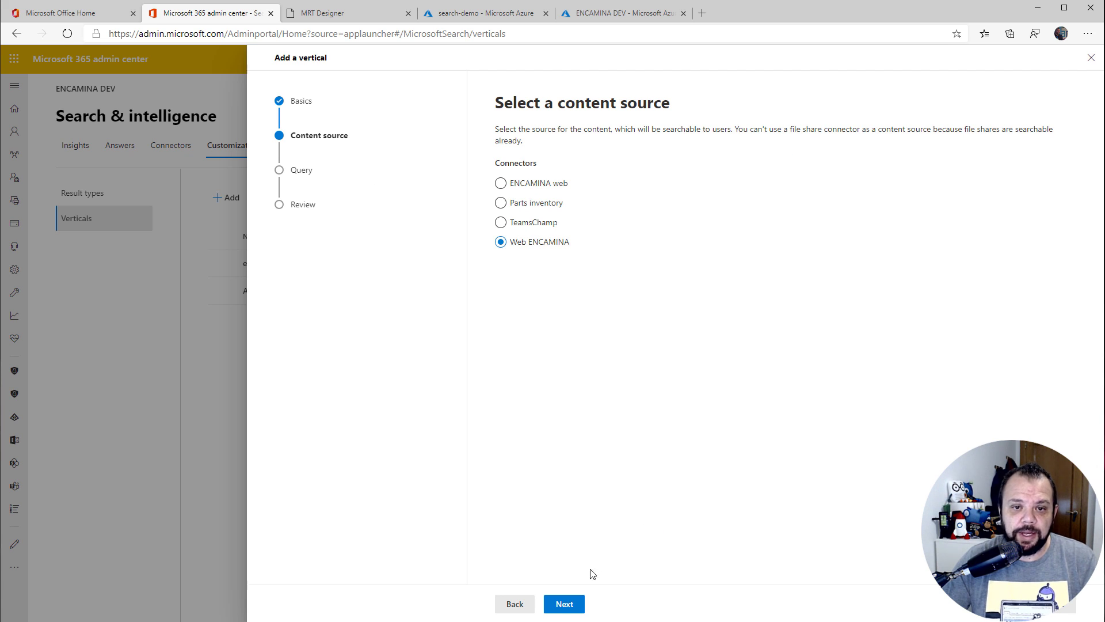
click(512, 188)
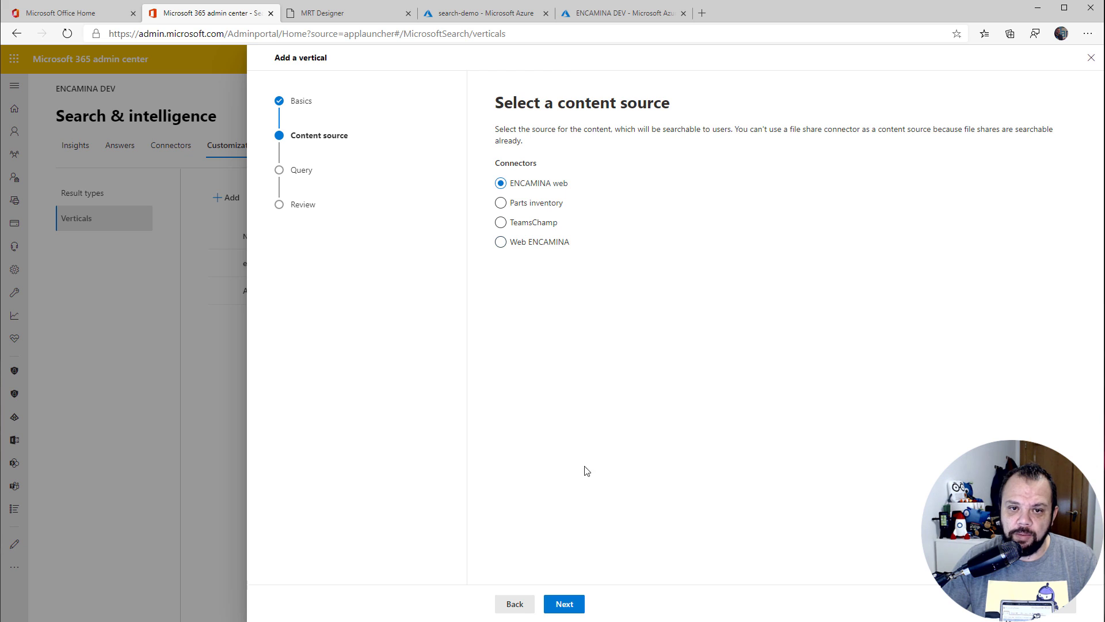
click(564, 603)
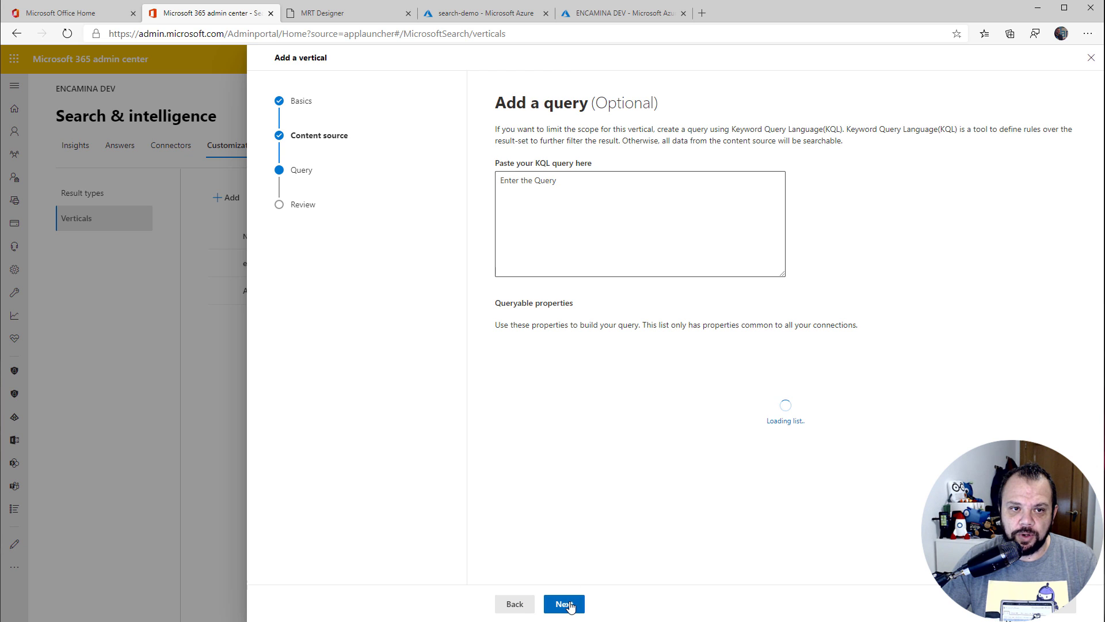
click(515, 603)
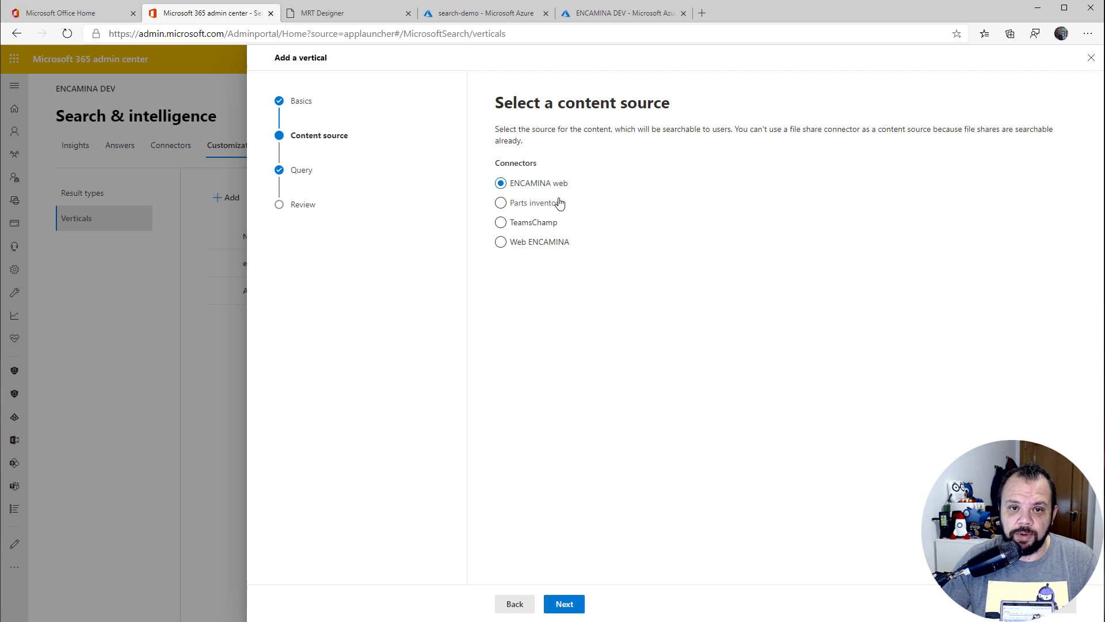
click(532, 243)
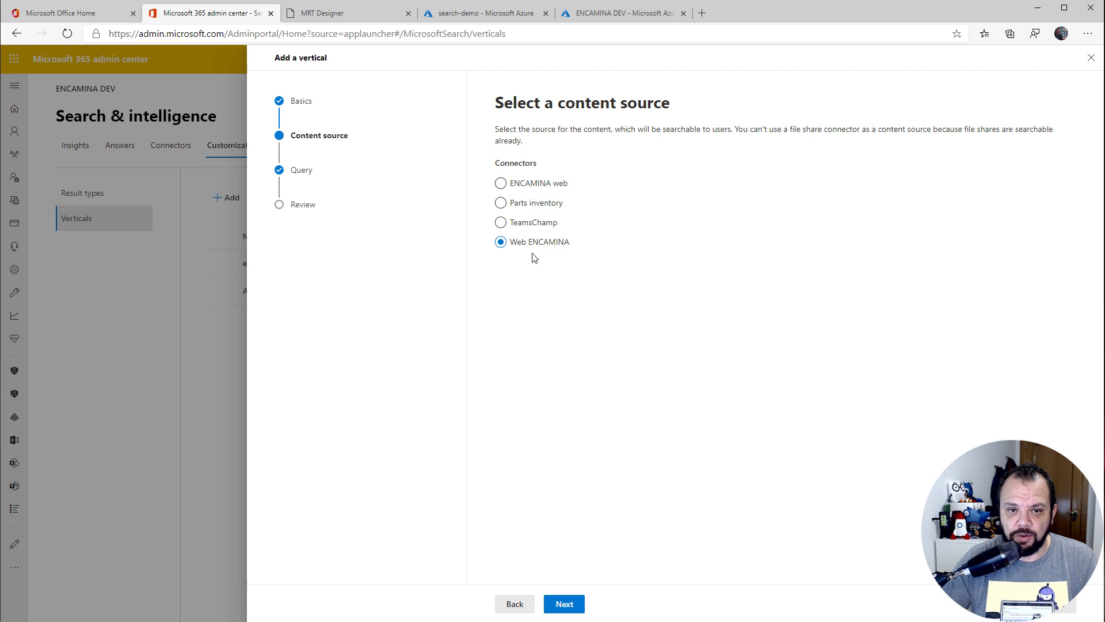
Add the vertical with the chosen content source and no KQL query, and enable it.
click(563, 605)
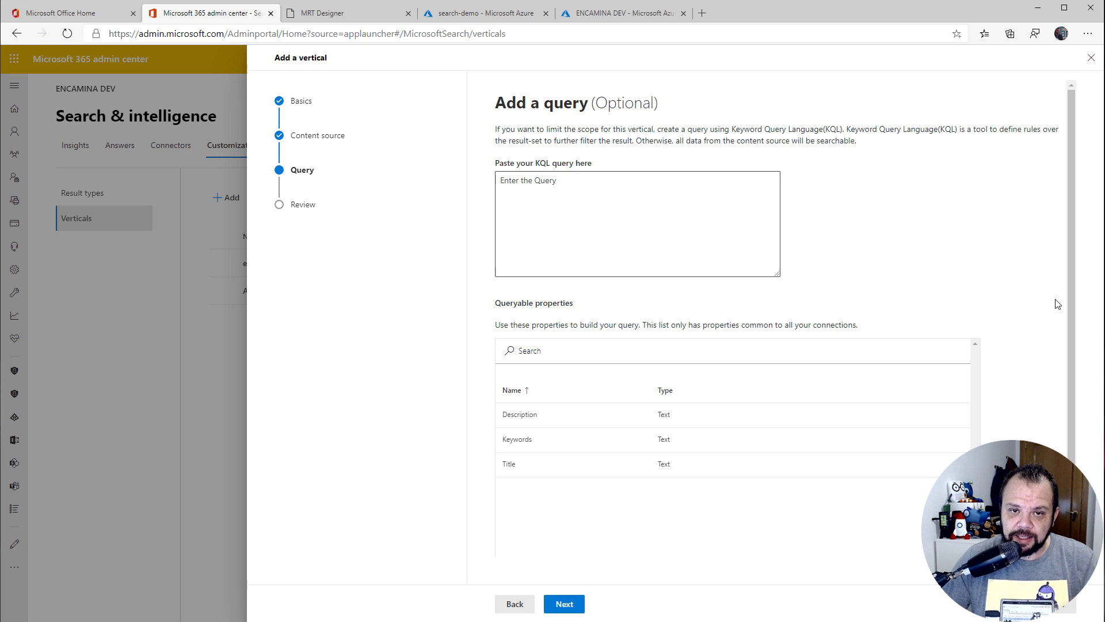
scroll(1006, 303, down, 1)
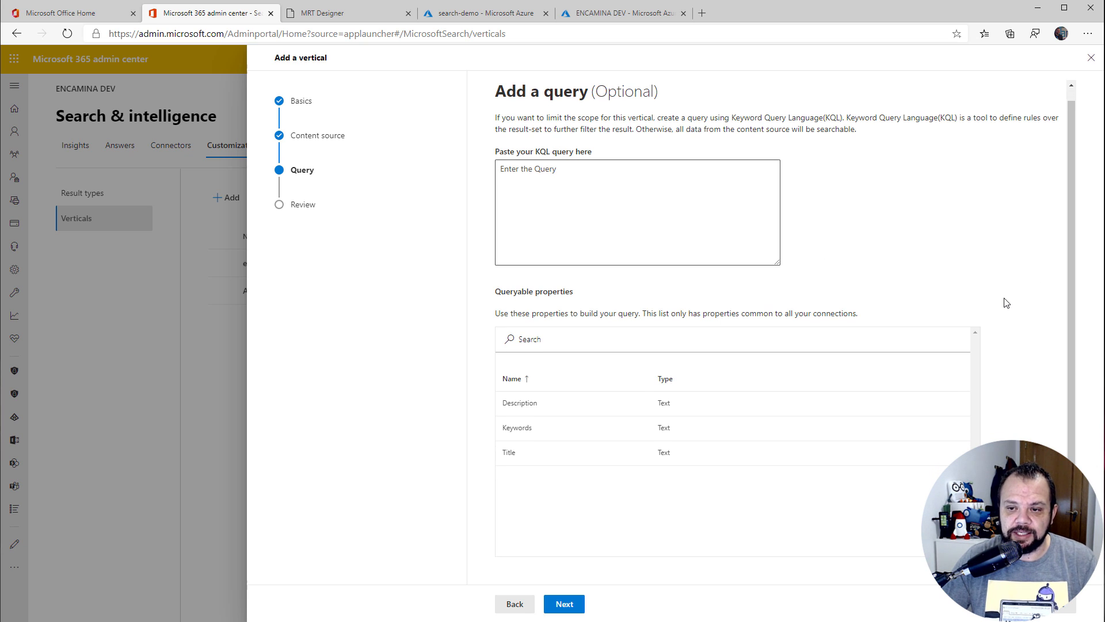
click(561, 604)
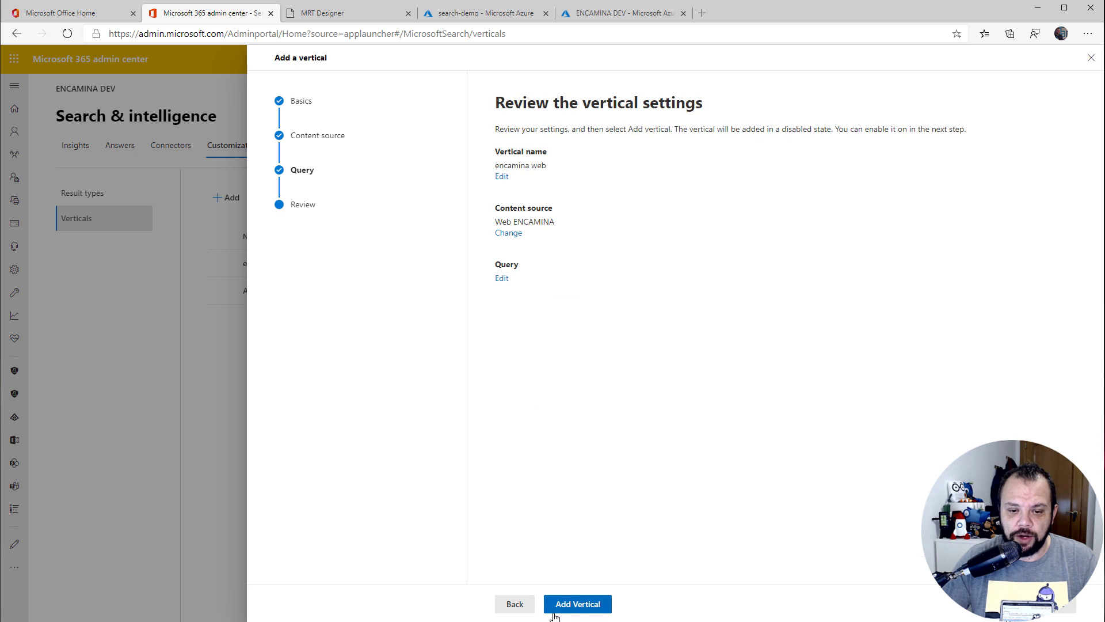
click(561, 602)
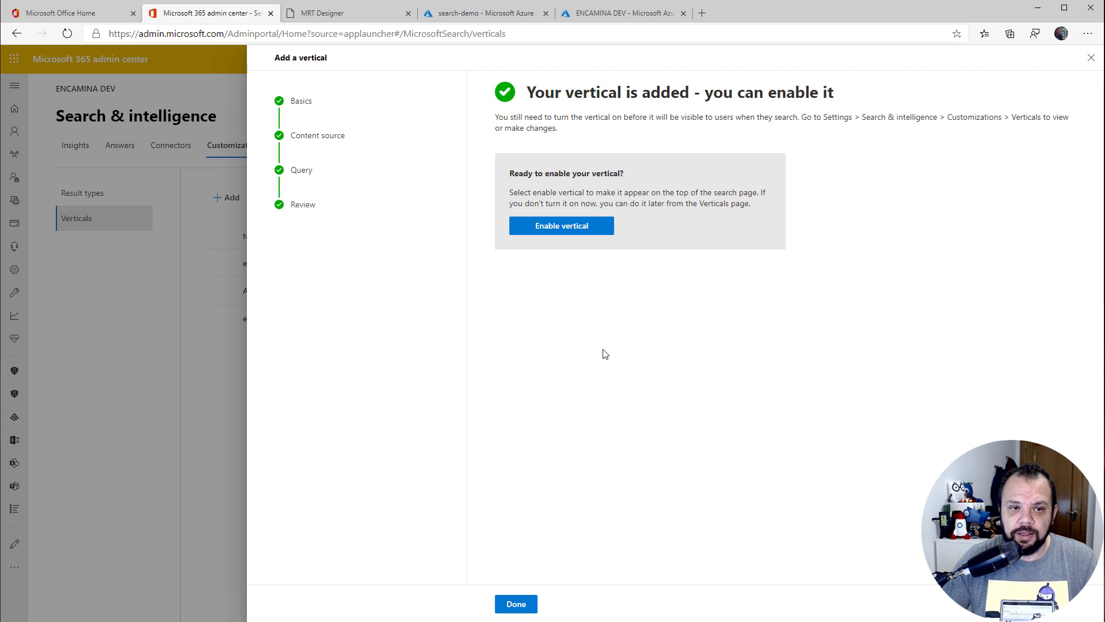
click(551, 230)
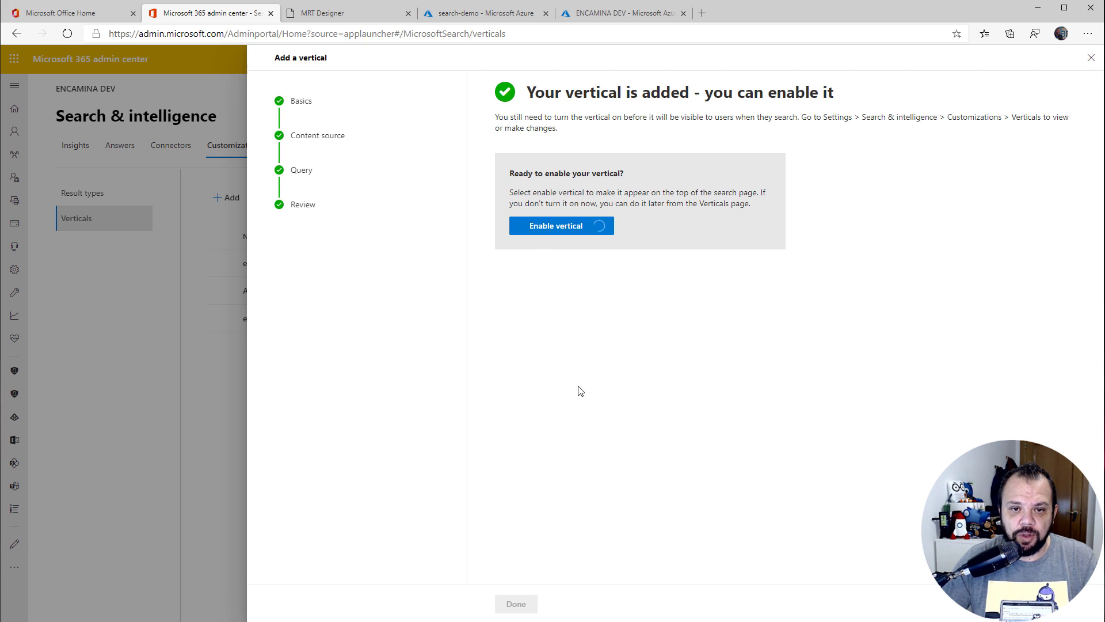
click(516, 604)
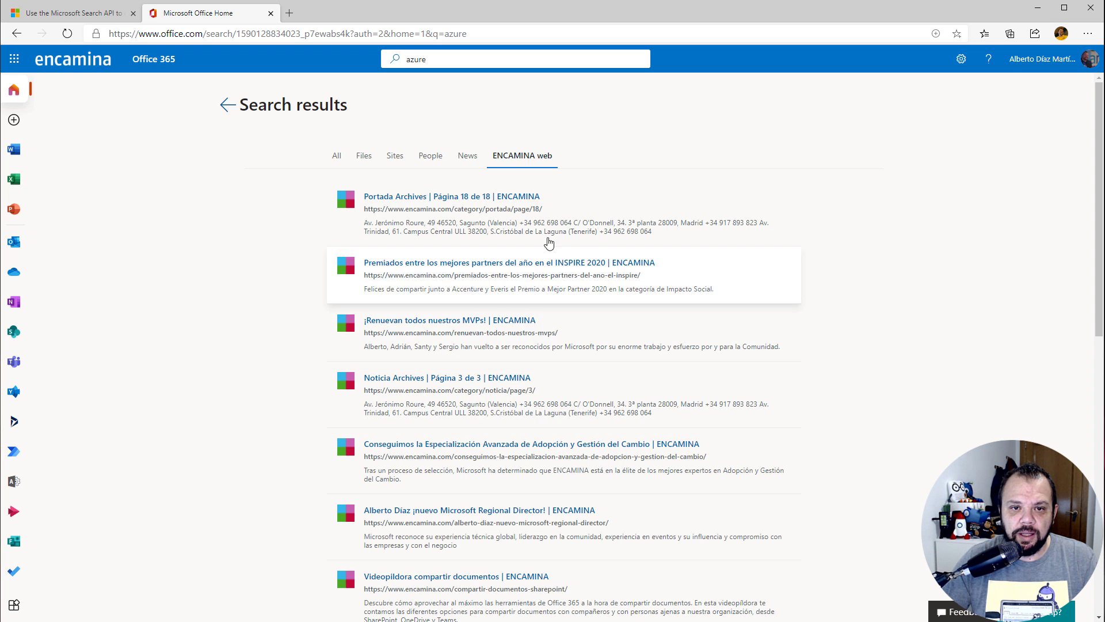
Look through the Office 365 search results for "azure" in the ENCAMINA web vertical to examine how the website pages are displayed.
scroll(731, 292, down, 10)
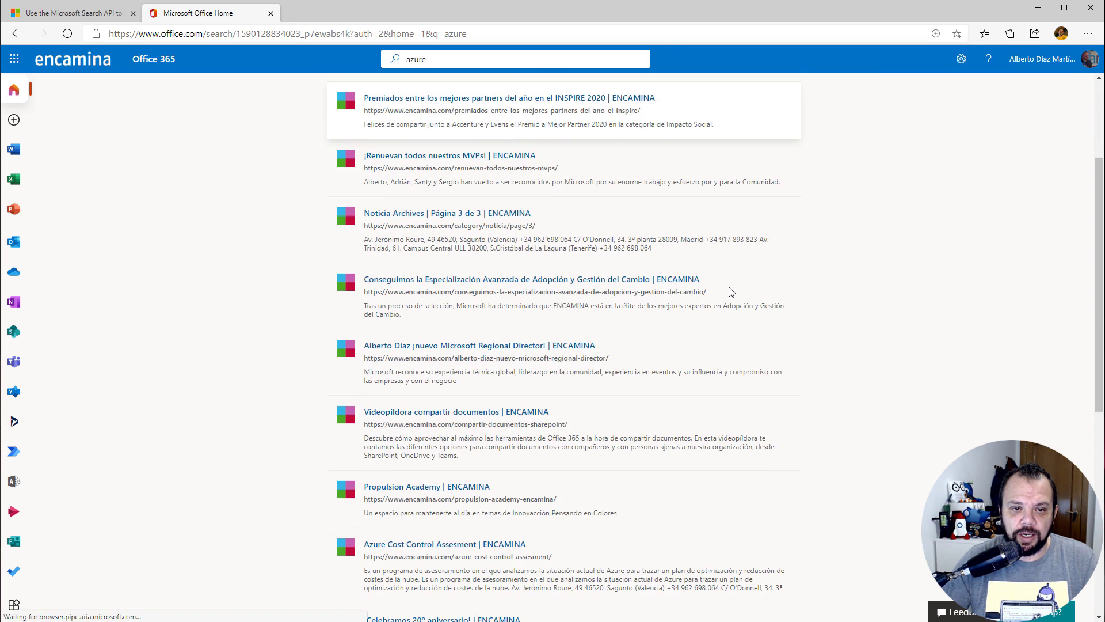
scroll(731, 292, up, 10)
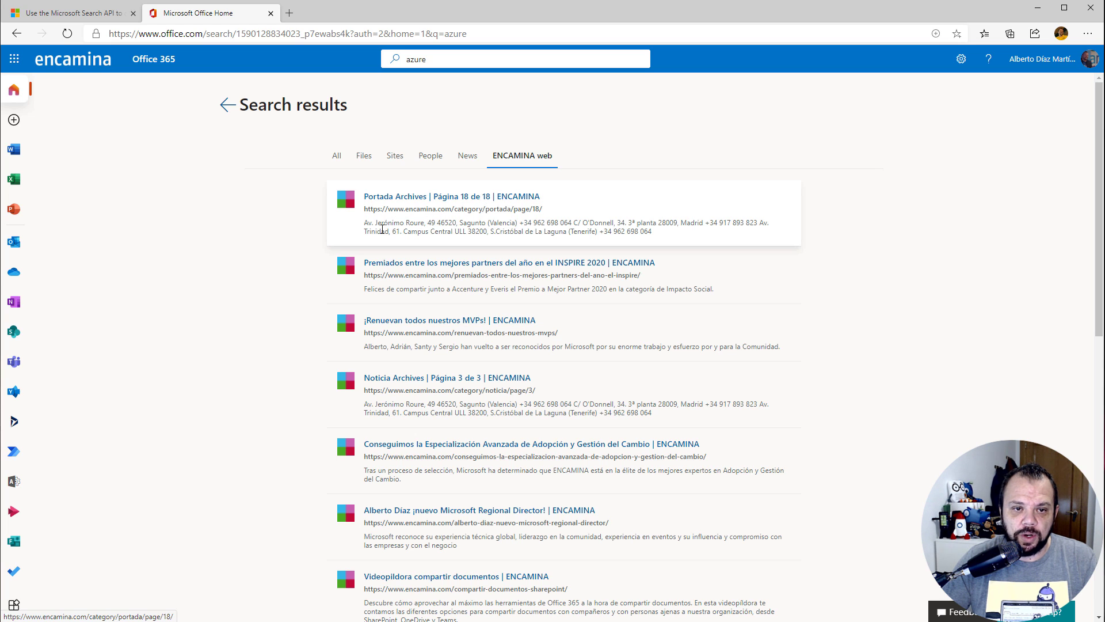
scroll(497, 280, down, 3)
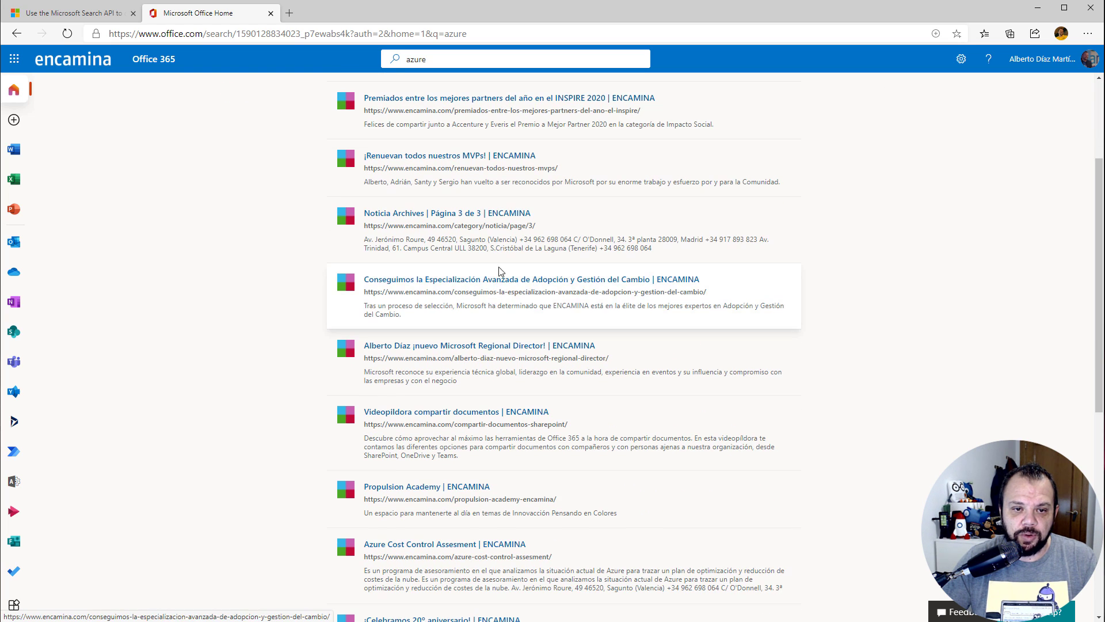
scroll(488, 346, down, 2)
scroll(488, 346, down, 6)
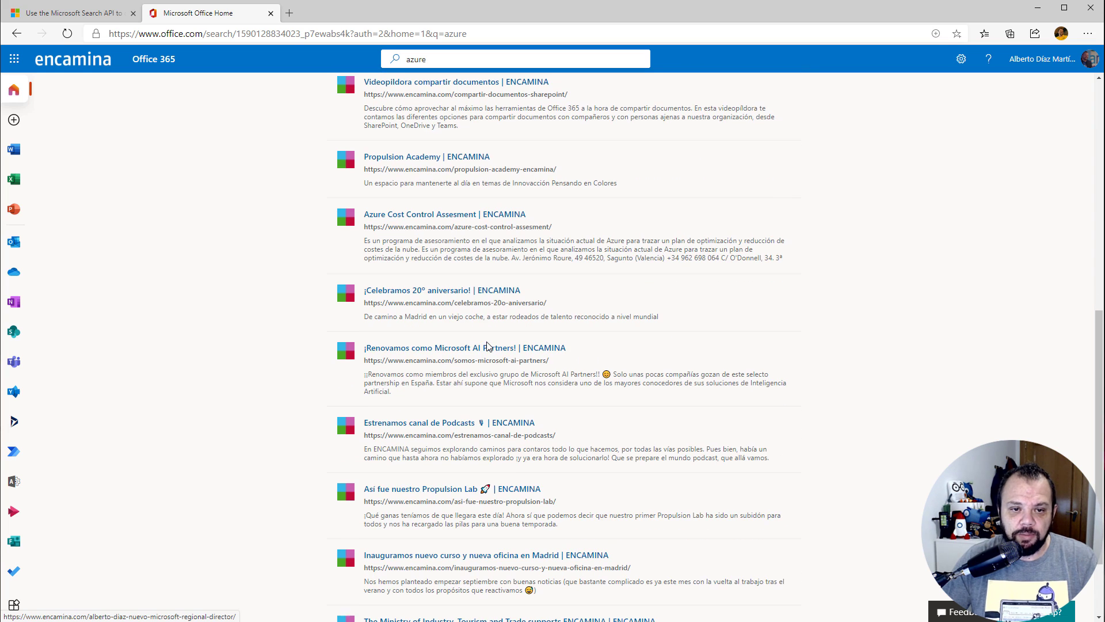
scroll(487, 346, up, 10)
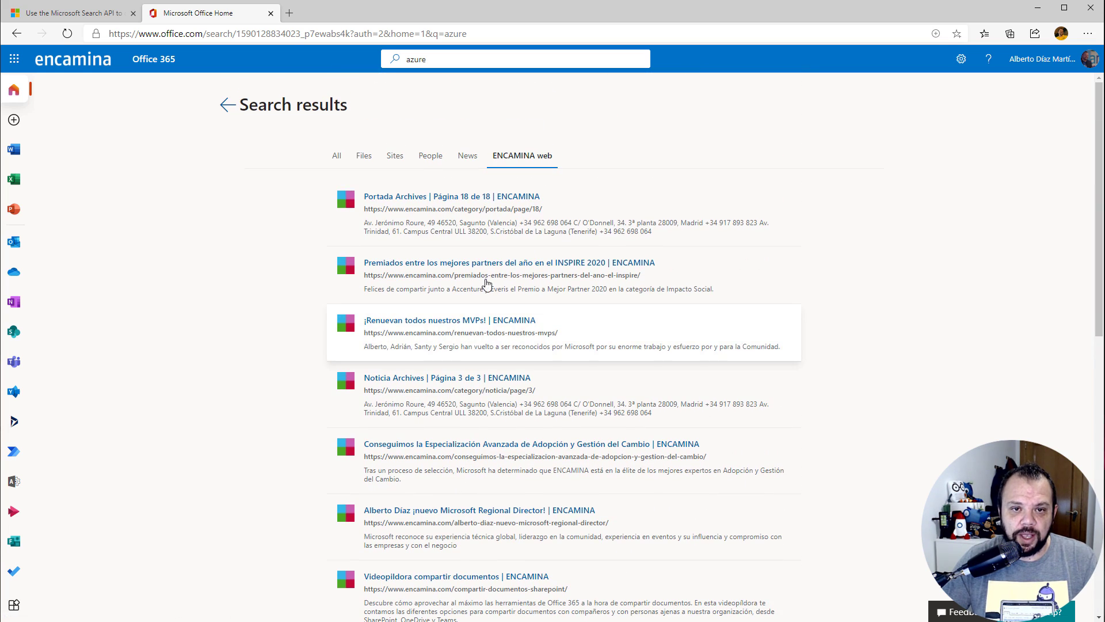